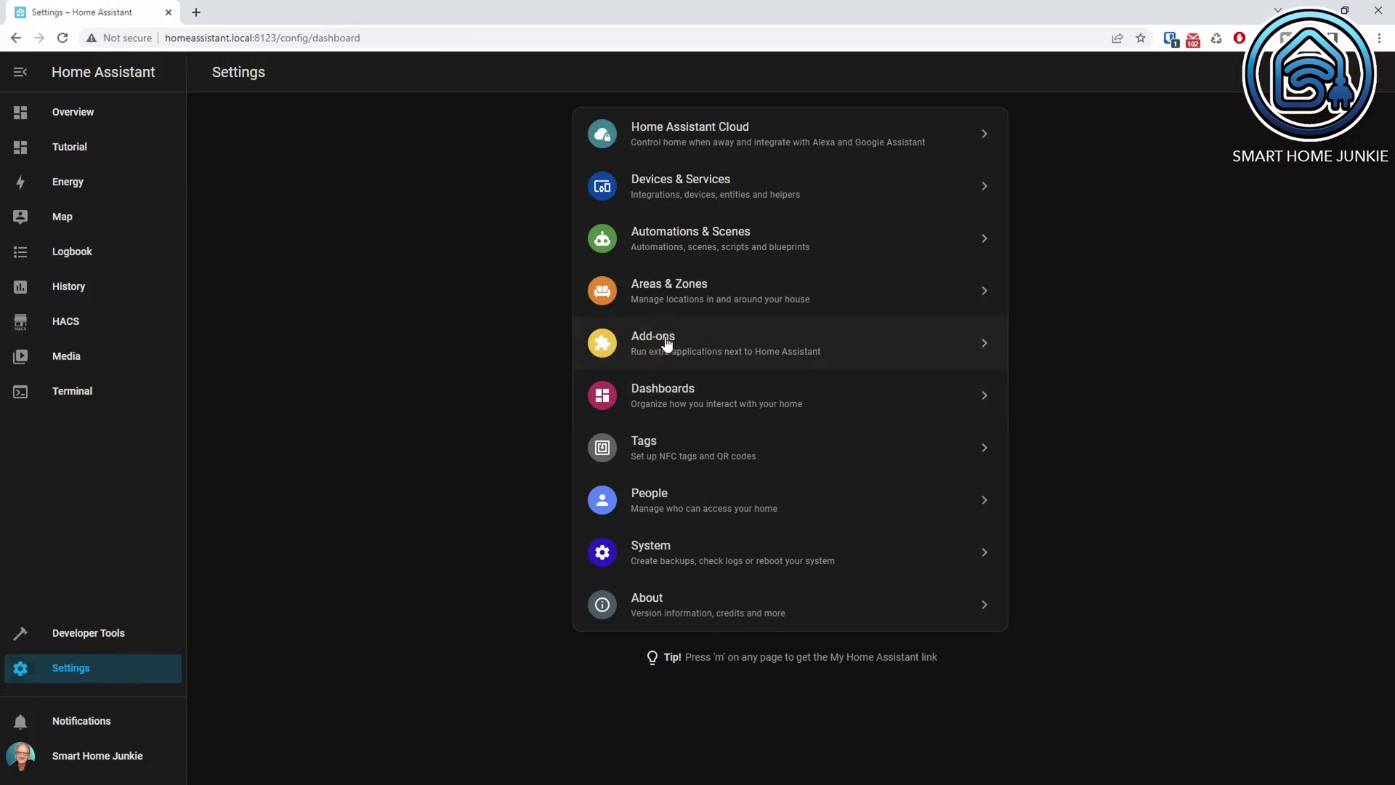
Find the Studio Code Server add-on in the Add-on Store by searching for "studio" and install it.
click(667, 341)
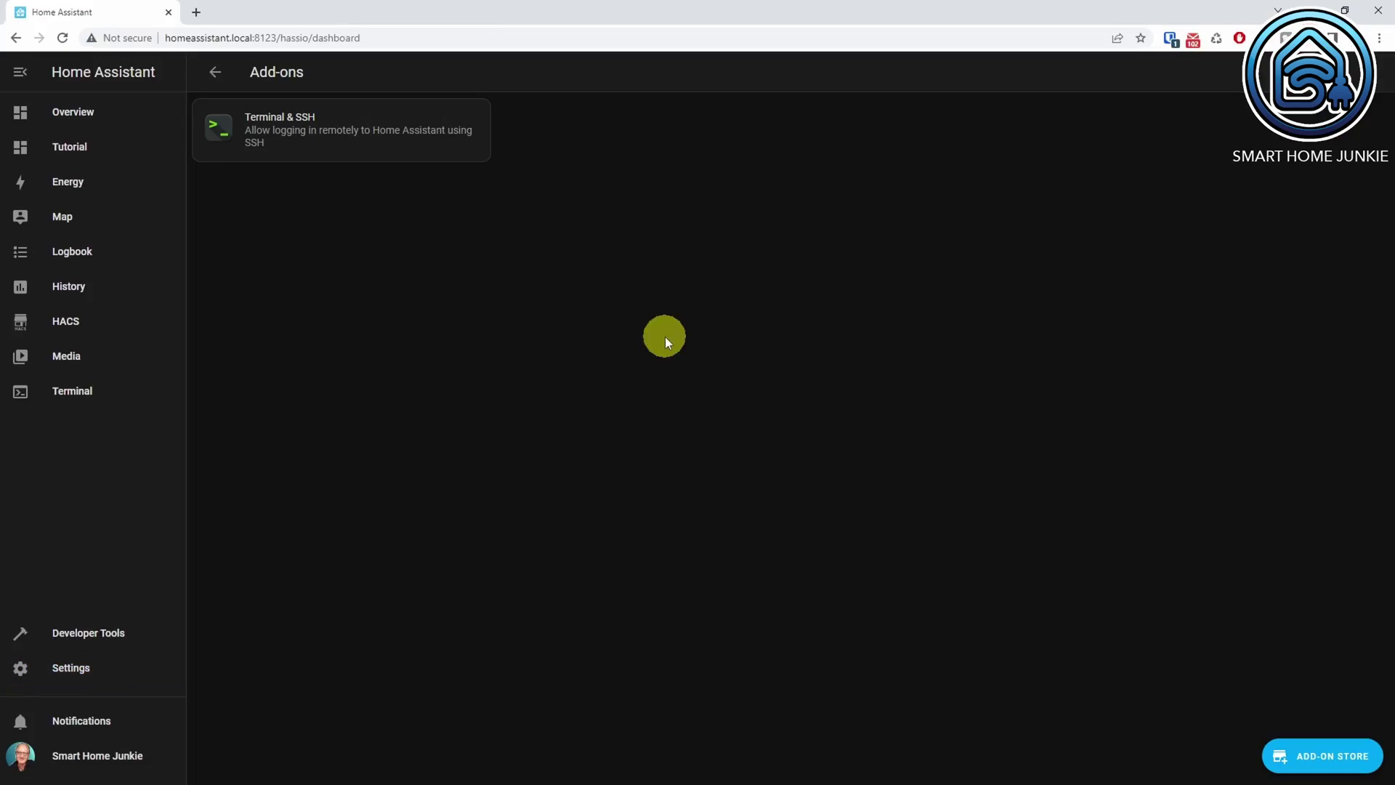
click(1330, 755)
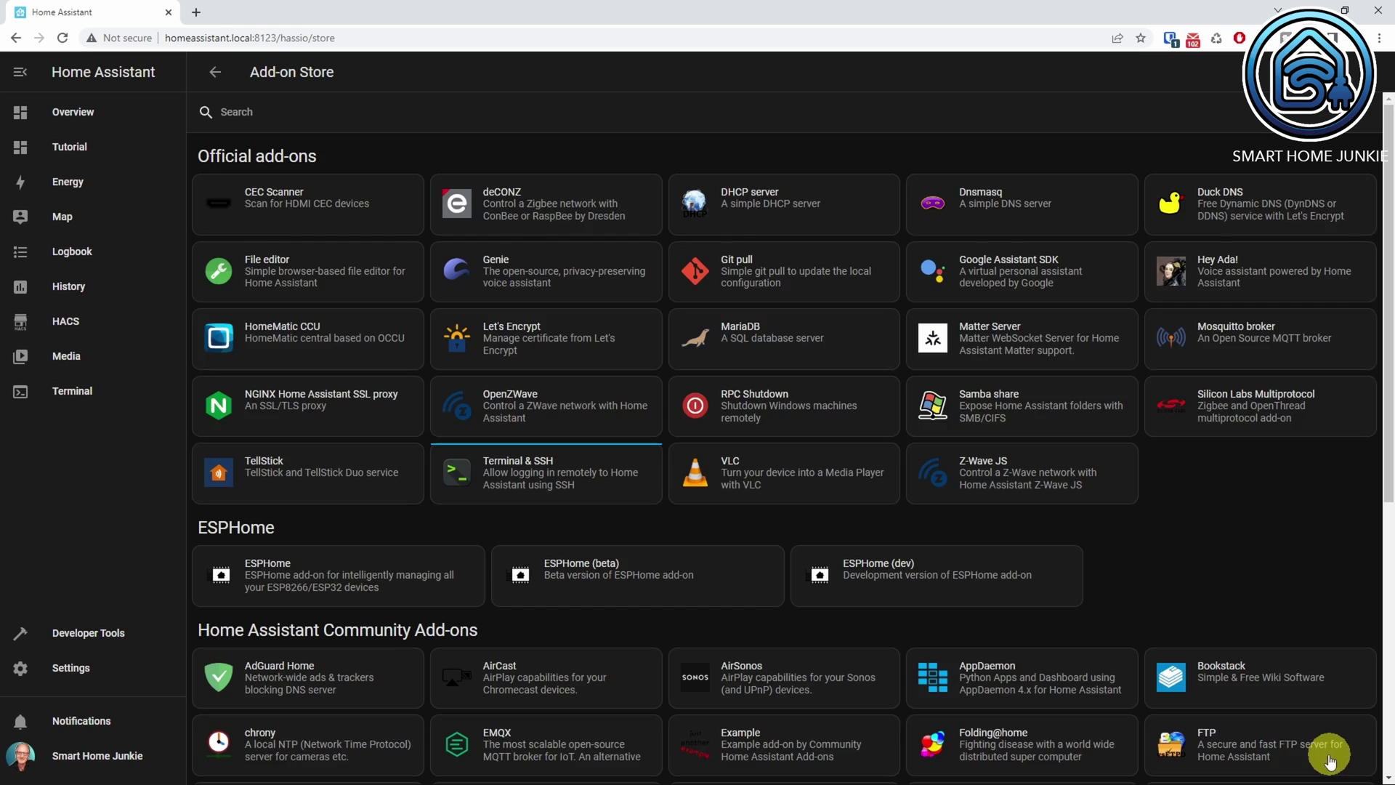
click(327, 116)
text(studio)
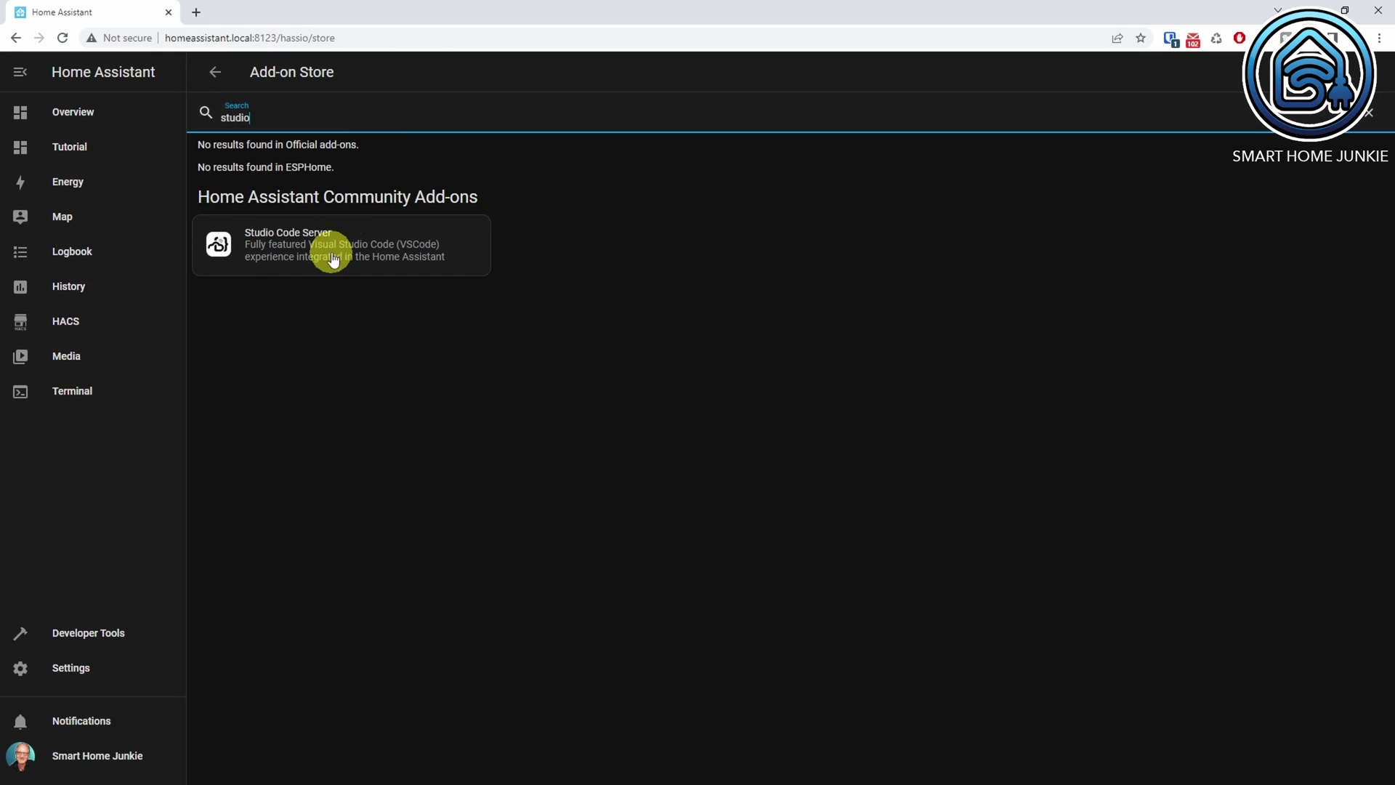
click(333, 256)
click(427, 329)
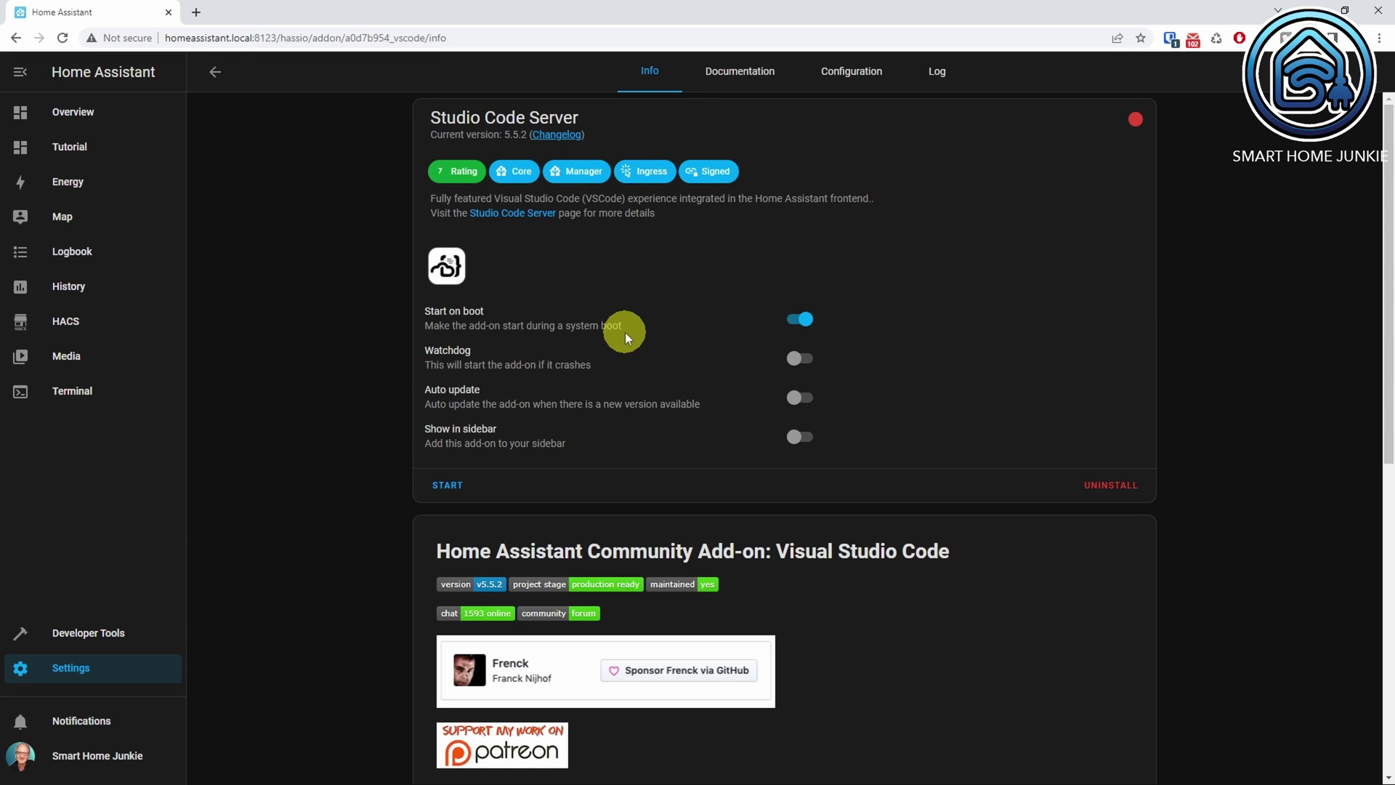
Enable showing the Studio Code Server add-on in the sidebar and start the add-on.
click(800, 438)
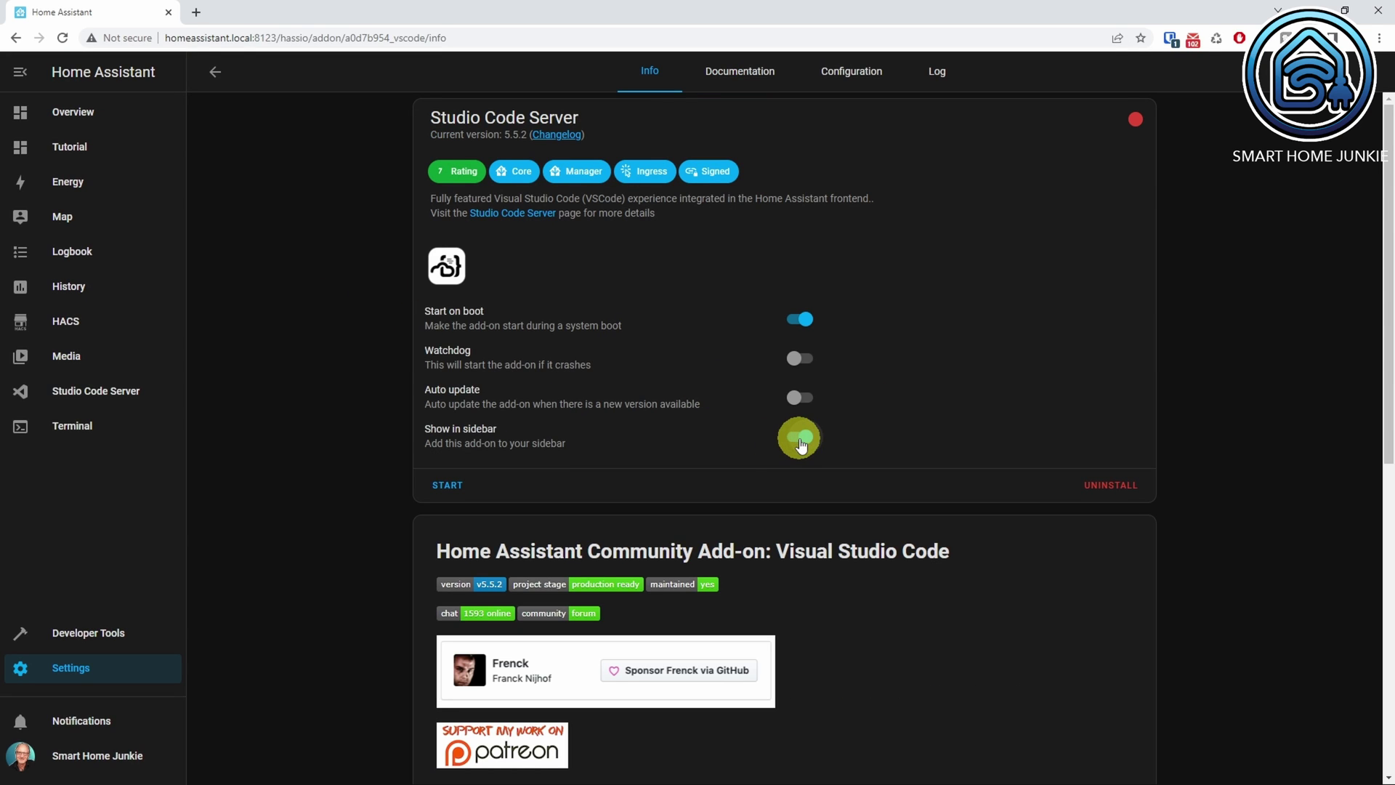
click(449, 487)
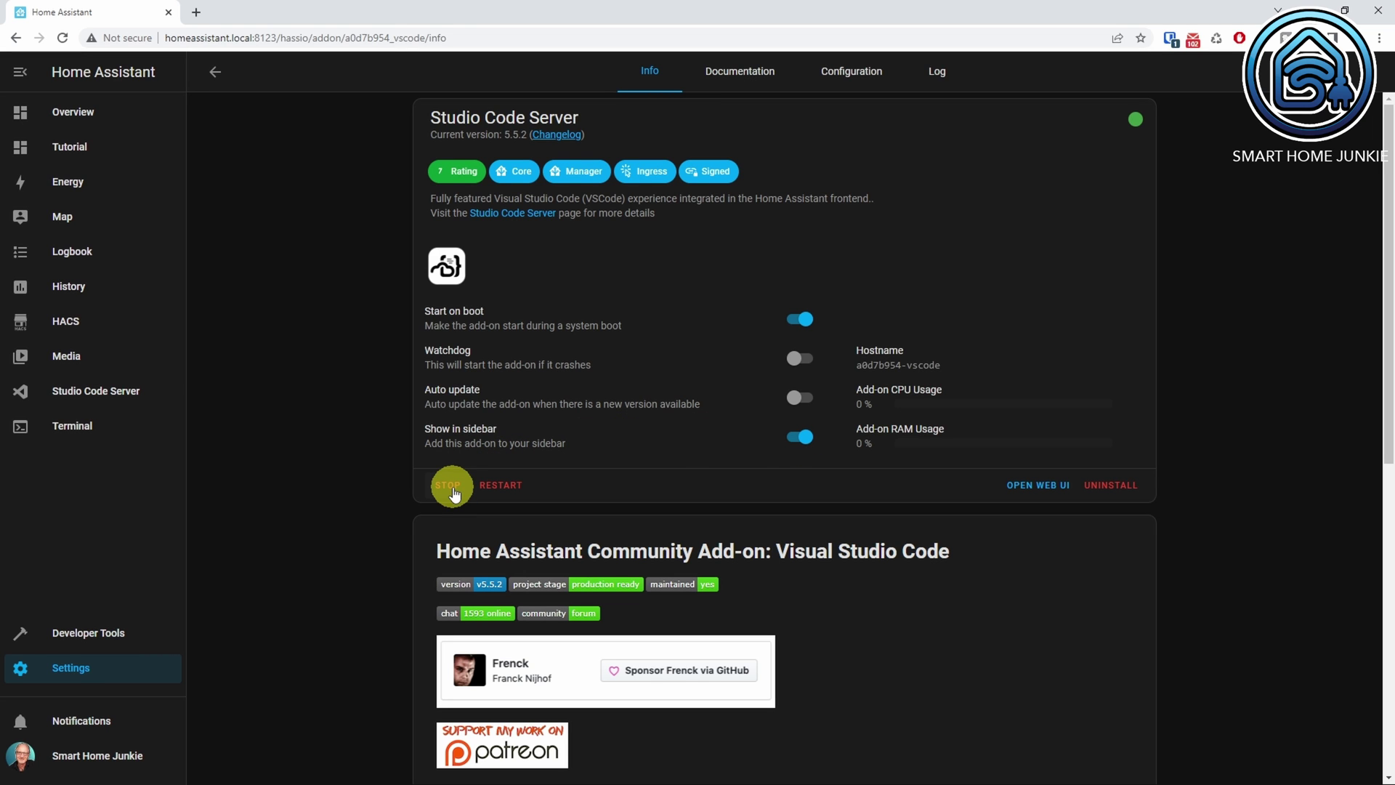
Add a commented utility_meter section to configuration.yaml with total_electricity_consumption sourced from sensor.zonneplan_p1_electricity_consumption_today, and save the file.
click(125, 394)
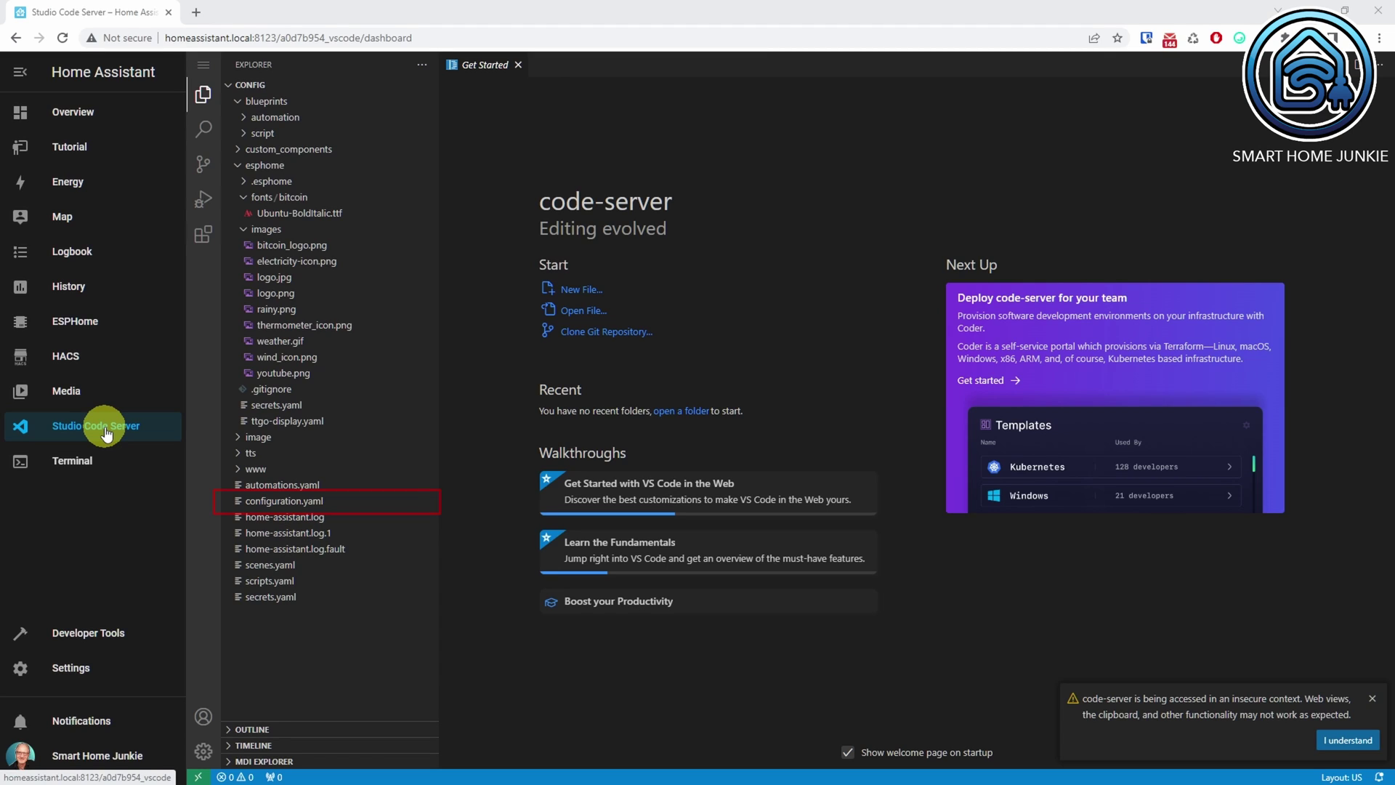
click(282, 501)
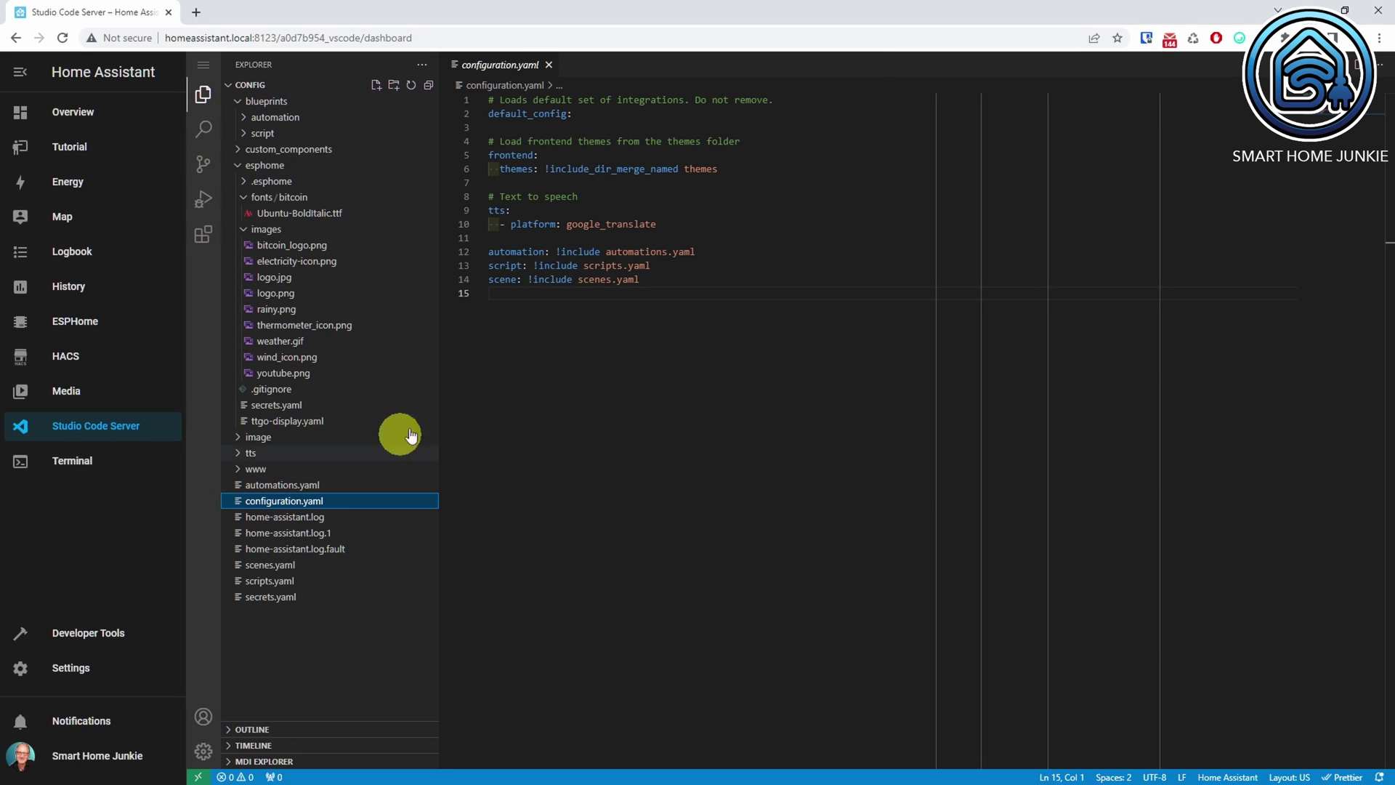
click(510, 295)
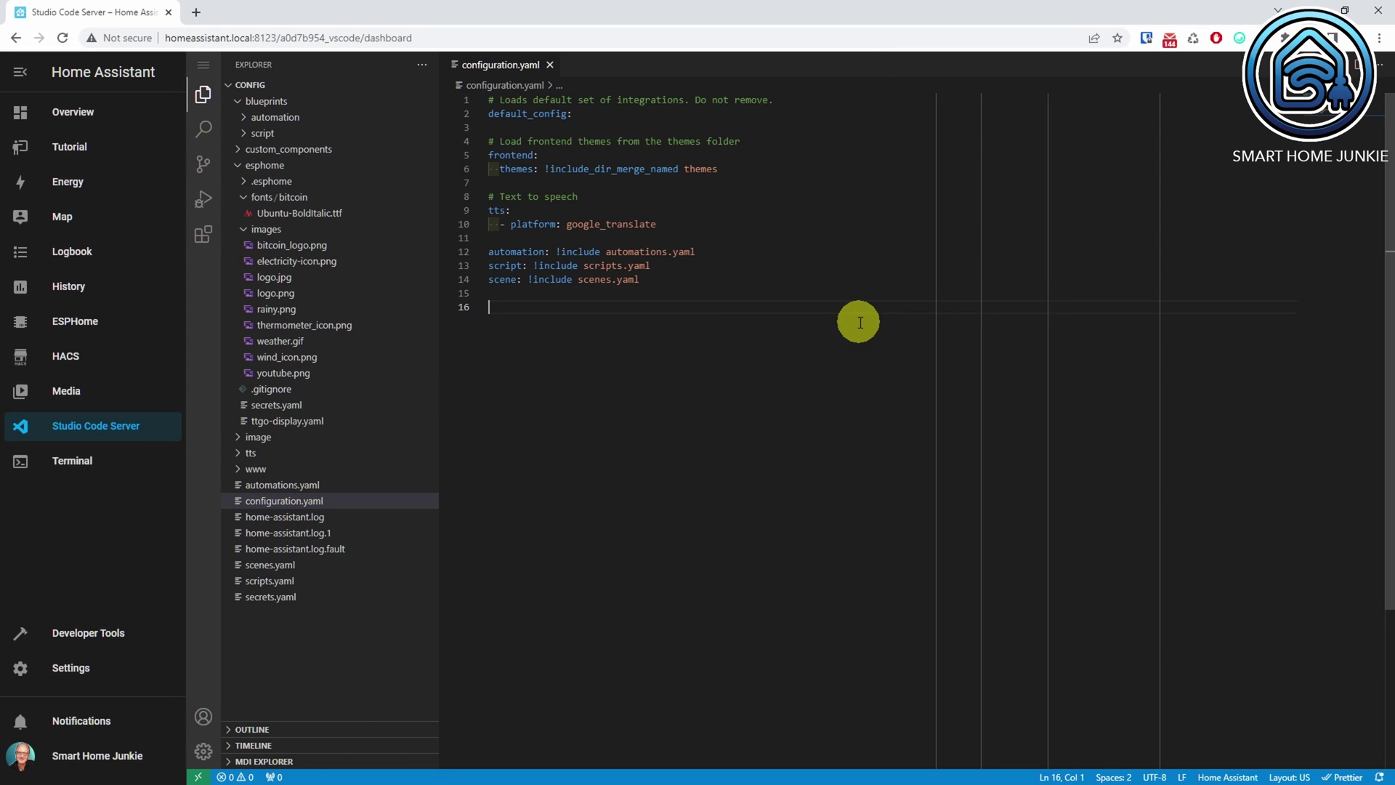
text(##### Utility Meter integration ################################## utility_meter:   total_electricity_consumption:     source: sensor.zonneplan_p1_electricity_consumption_today)
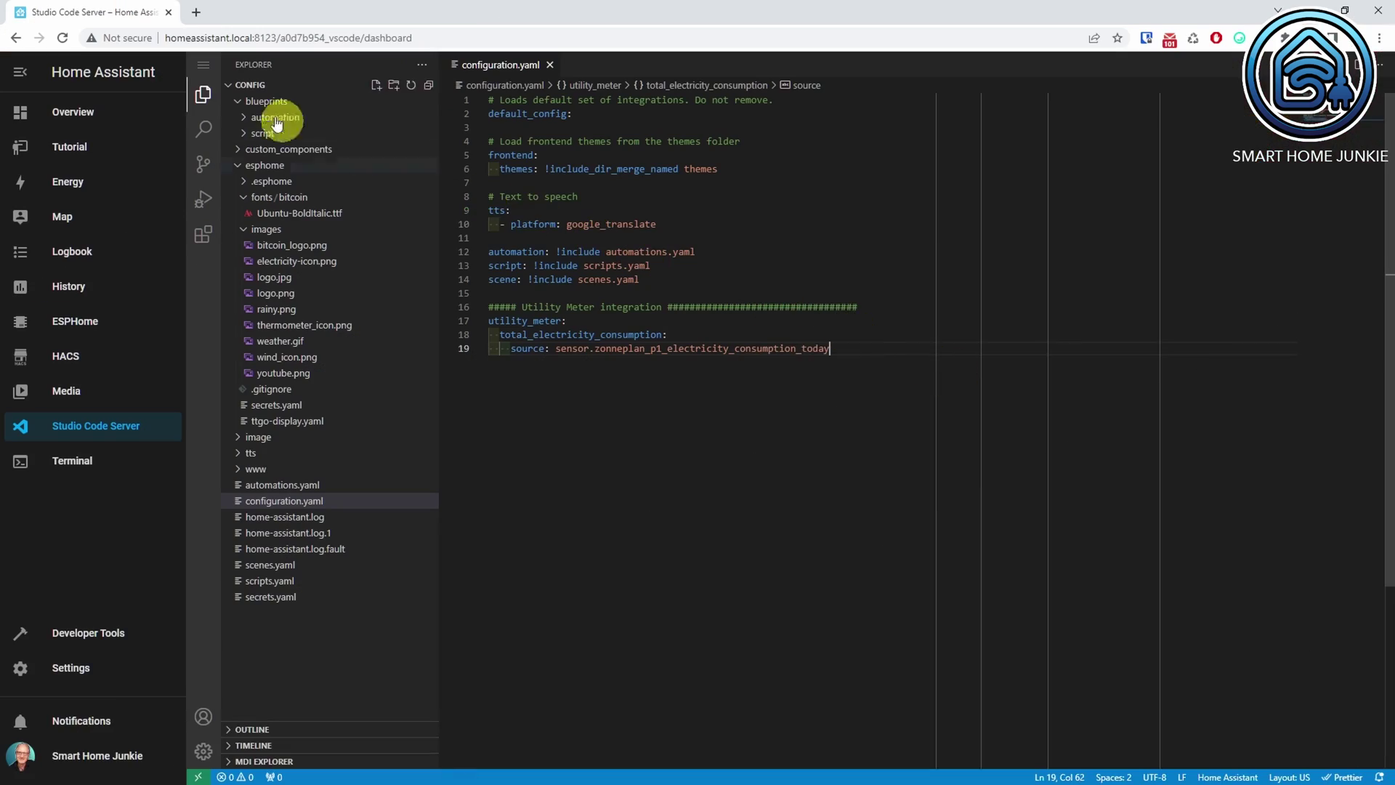
click(205, 68)
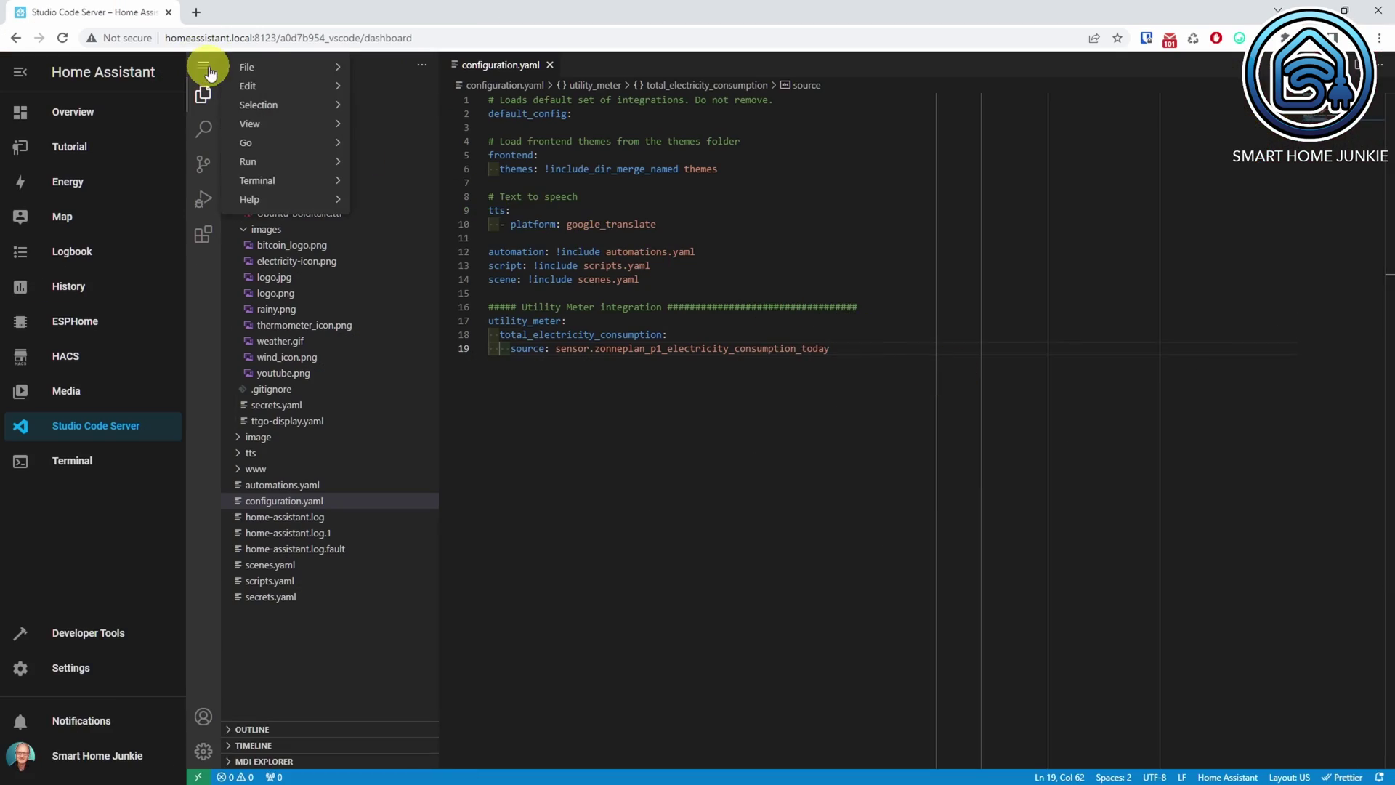
mouse_move(265, 68)
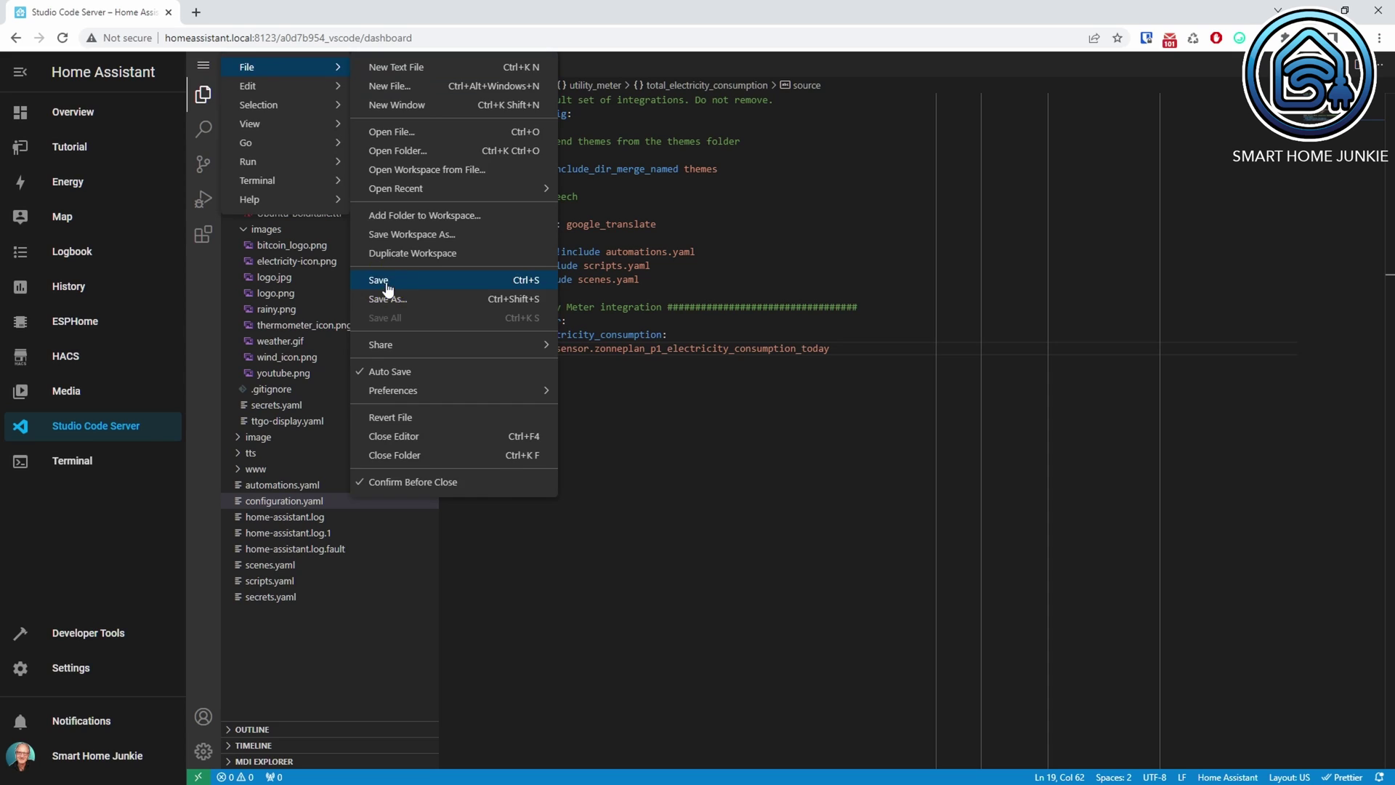
click(379, 280)
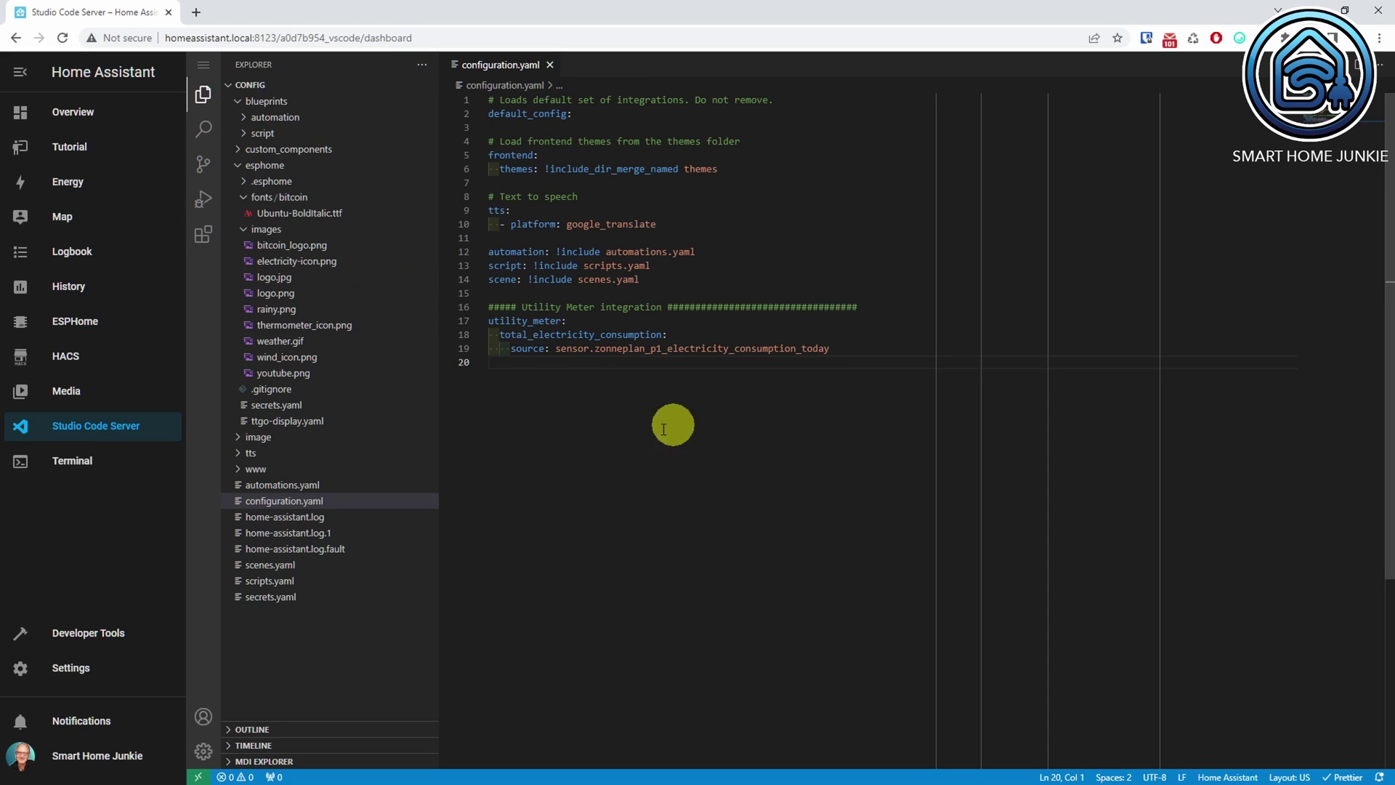
Restart Home Assistant from the system settings to load the new utility meter configuration.
click(71, 669)
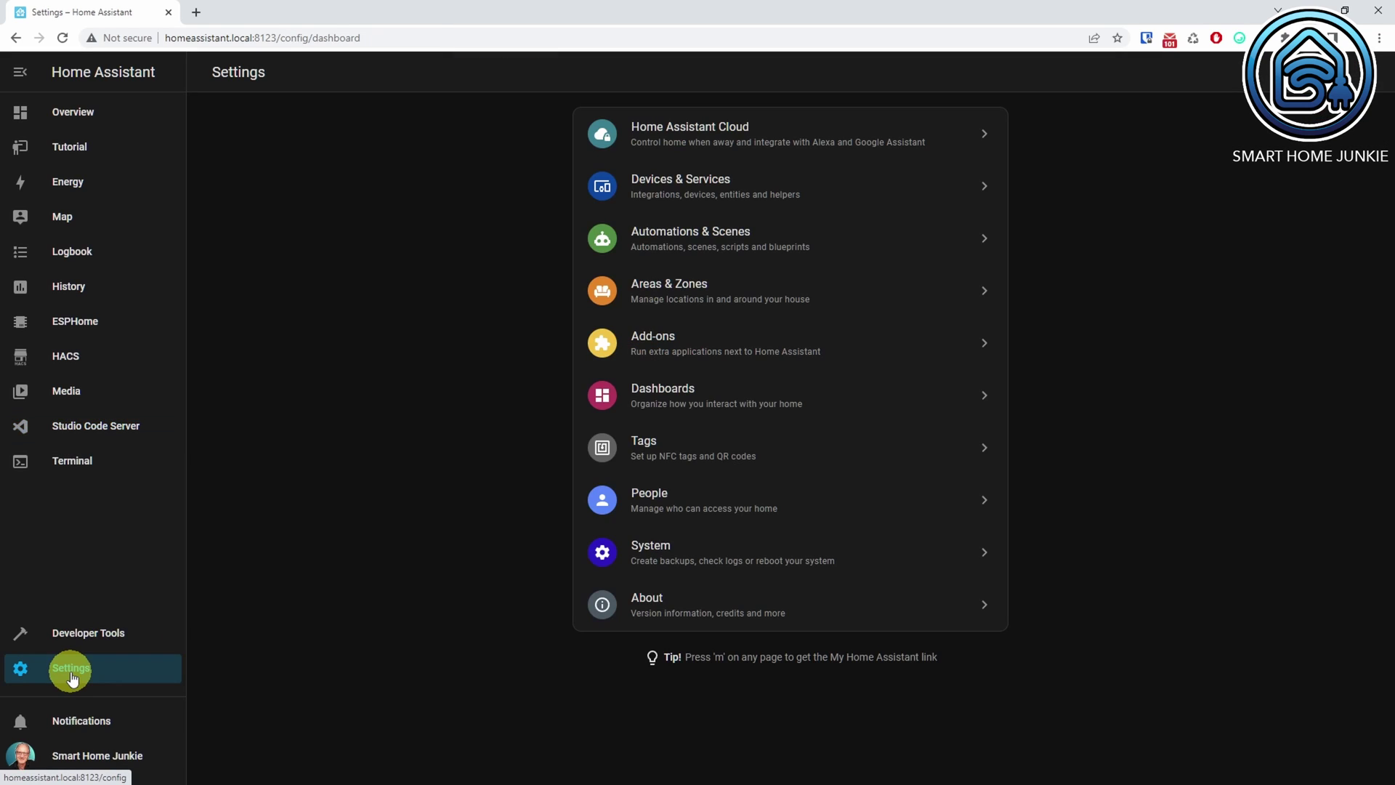
click(673, 554)
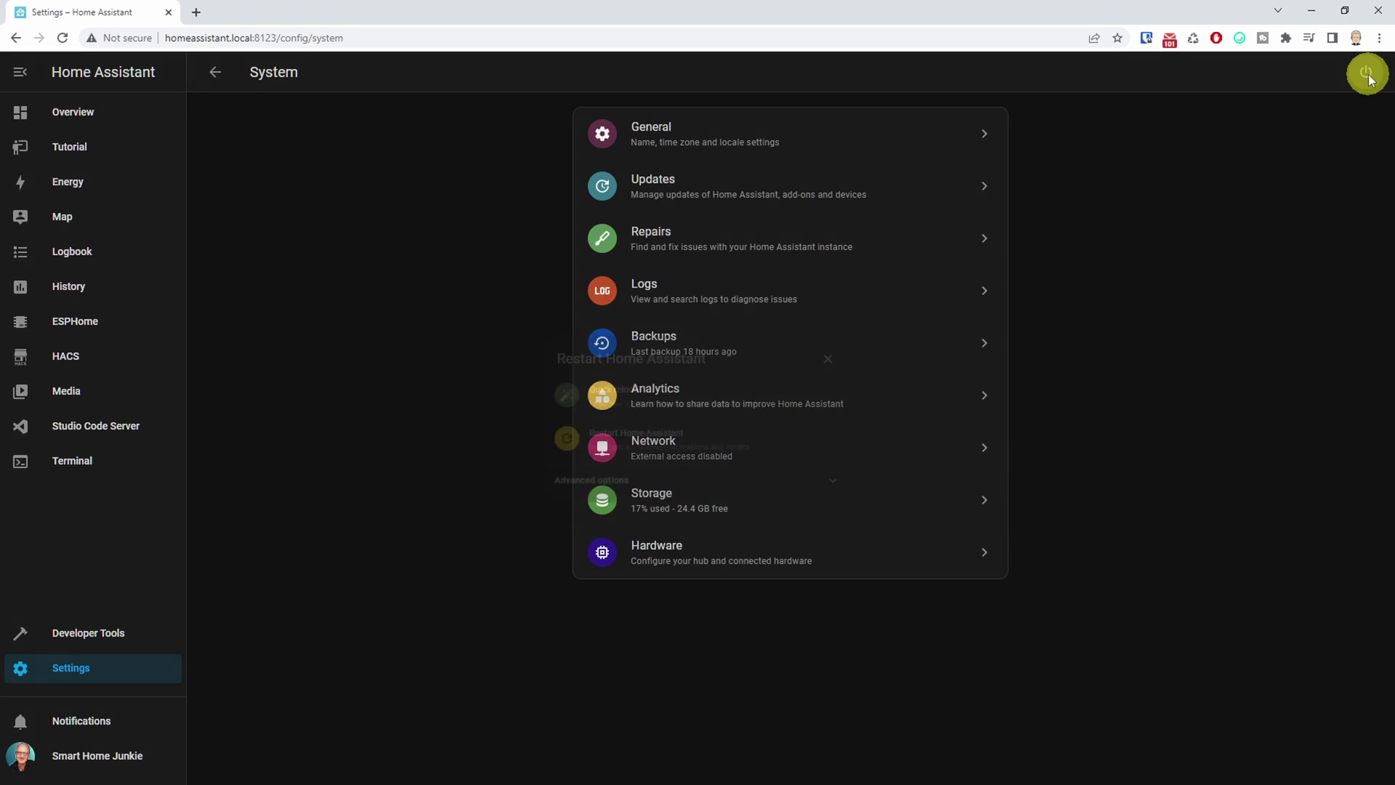
click(1368, 74)
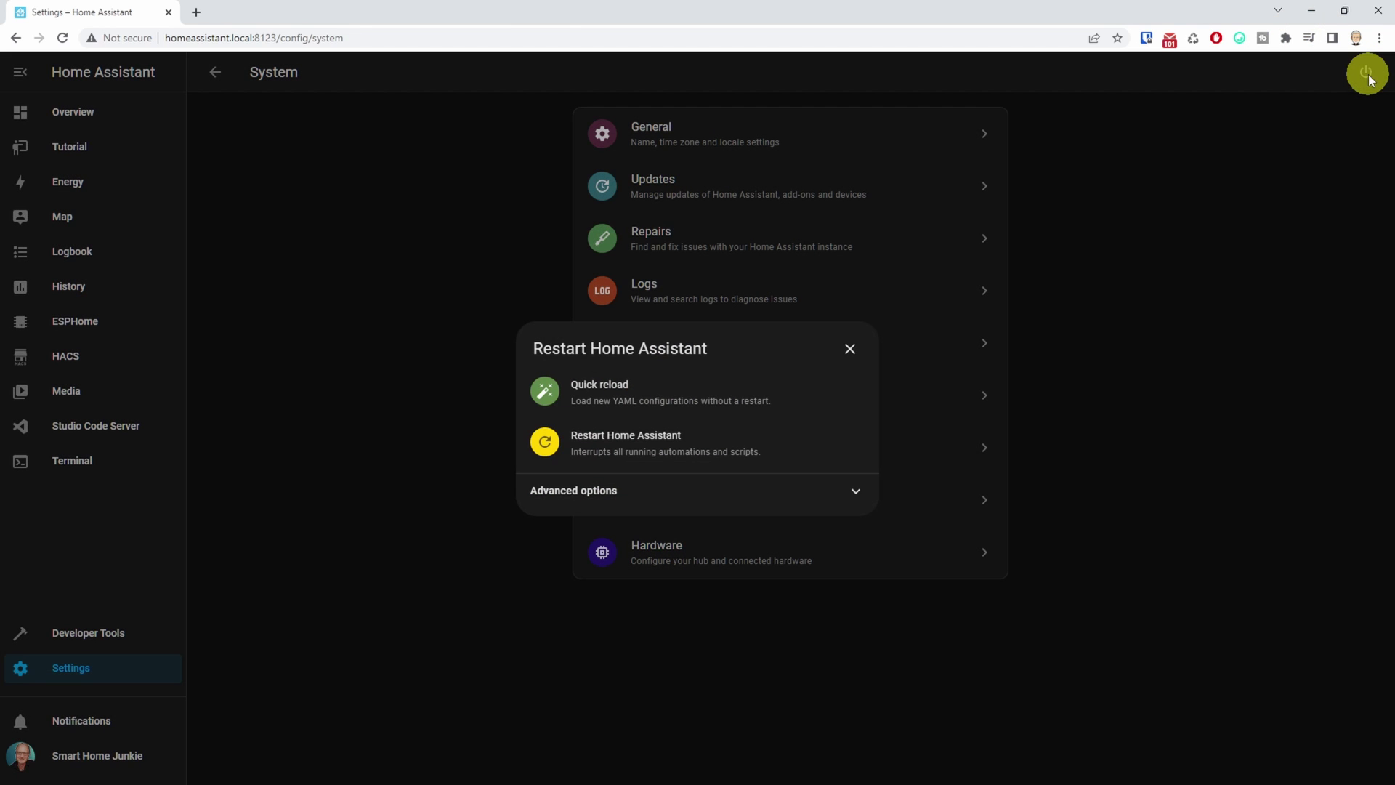
click(603, 439)
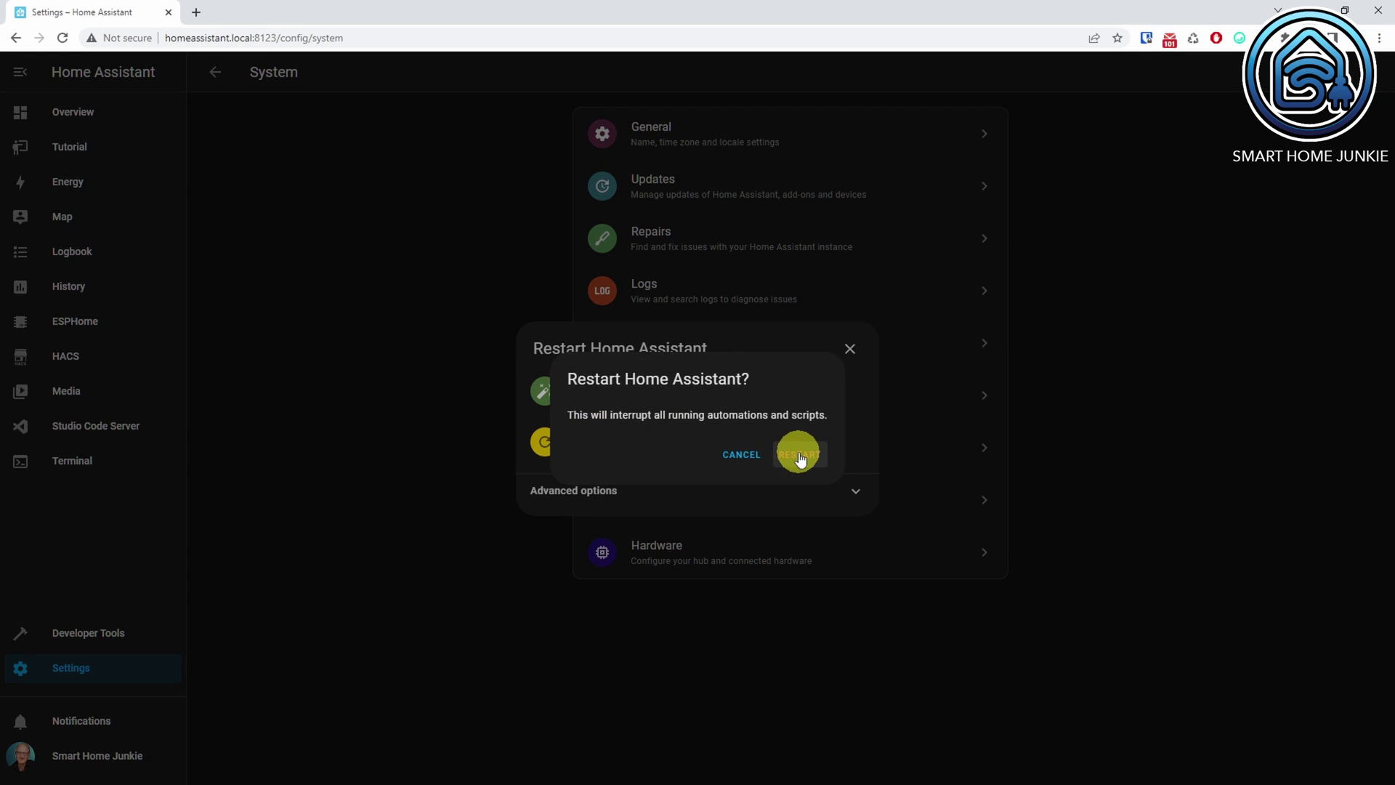
click(798, 455)
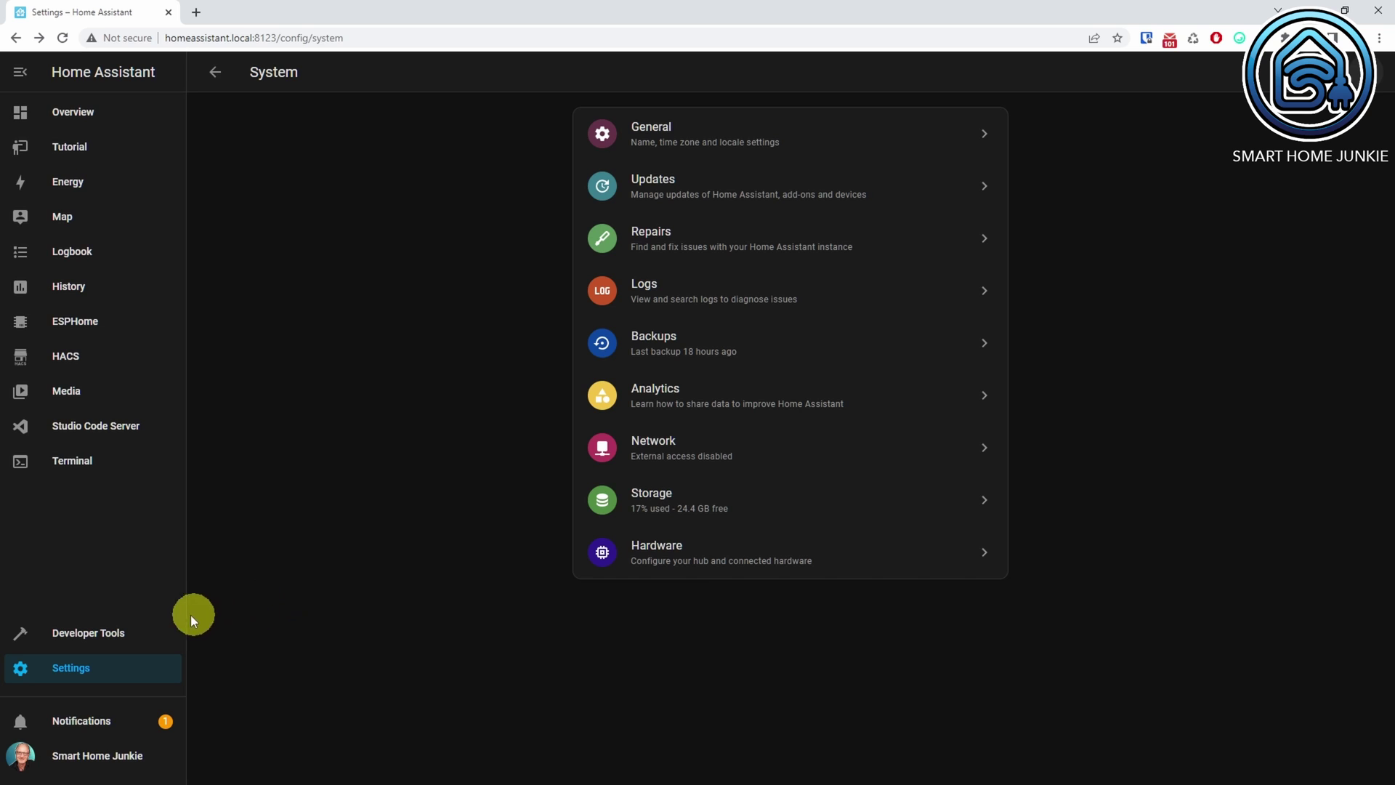
Look up the state and attributes of the total_electricity_consumption entity in Developer Tools.
click(117, 635)
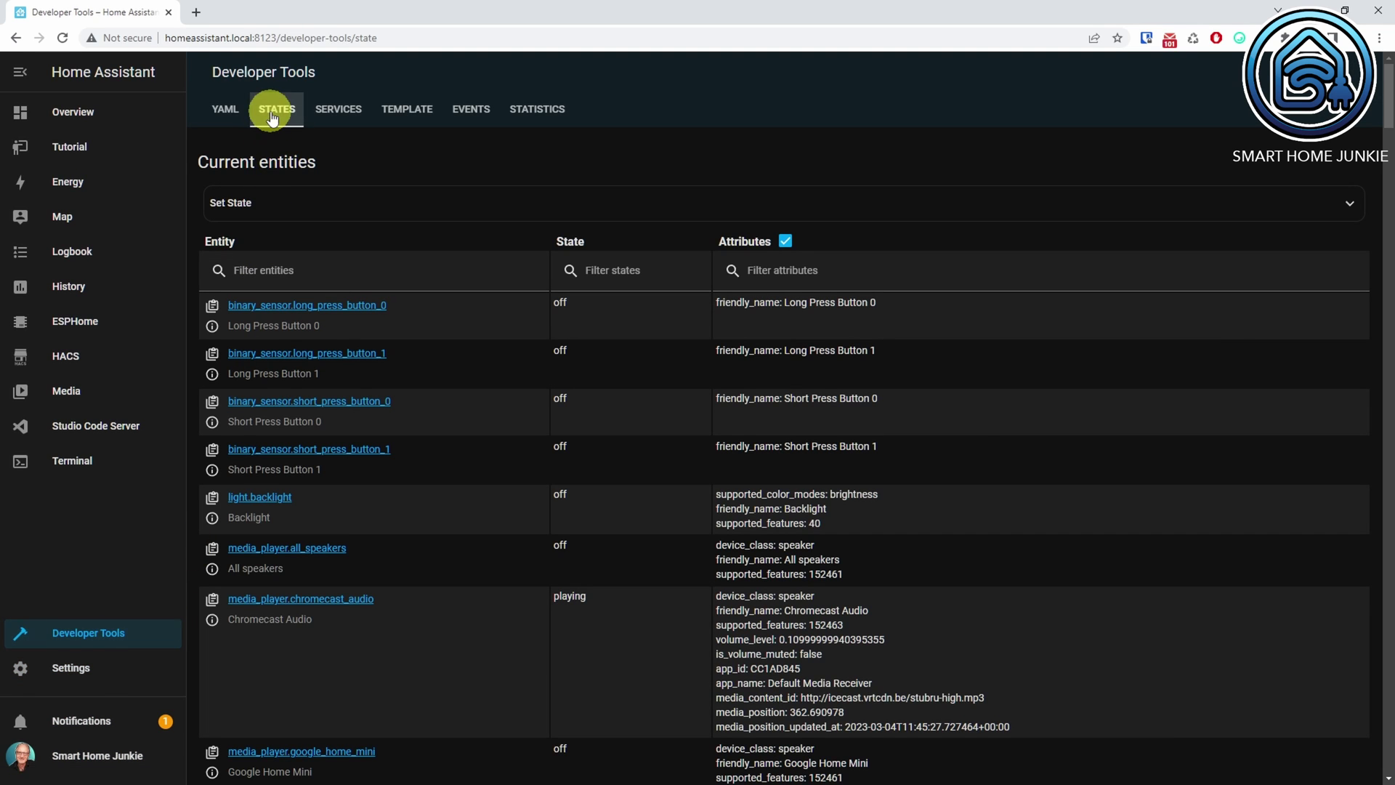
click(282, 212)
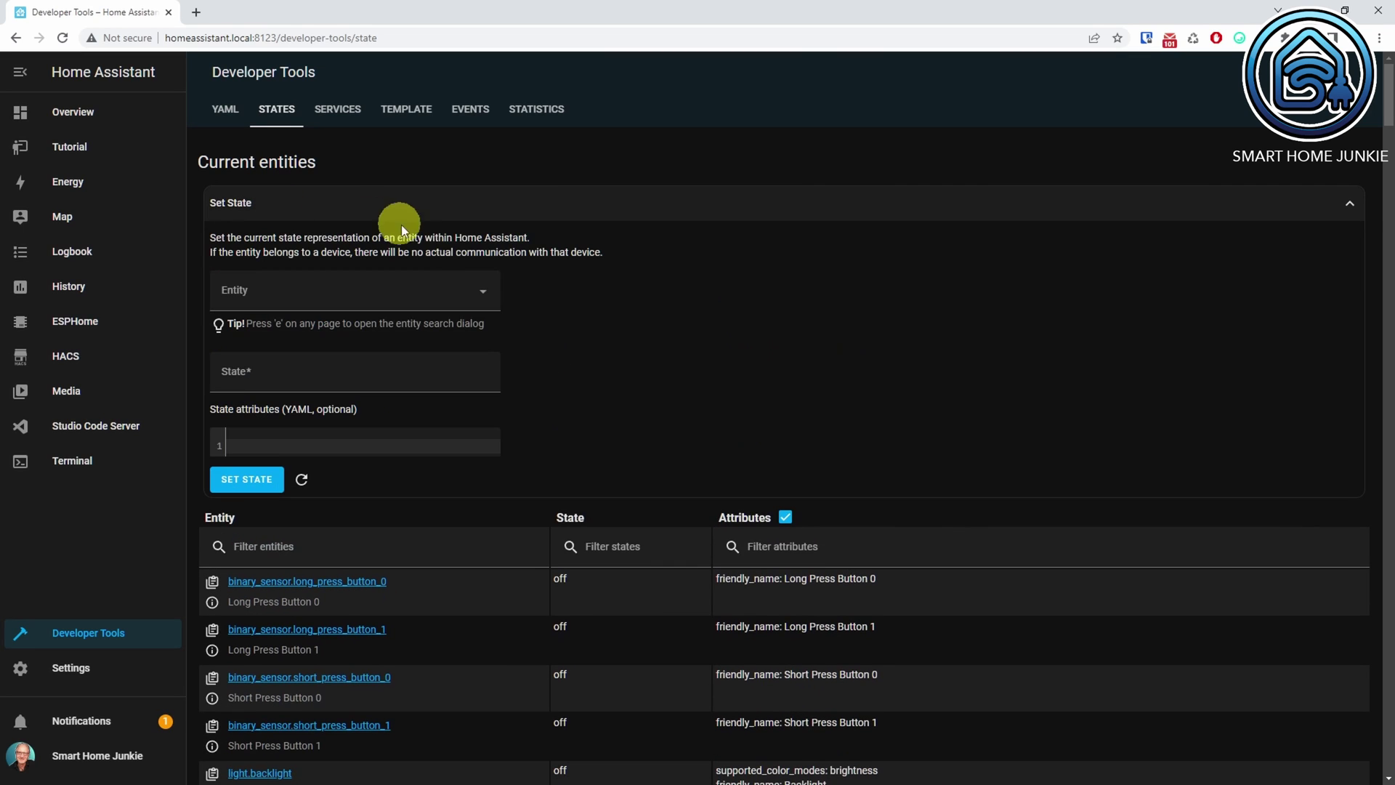
click(434, 293)
text(total)
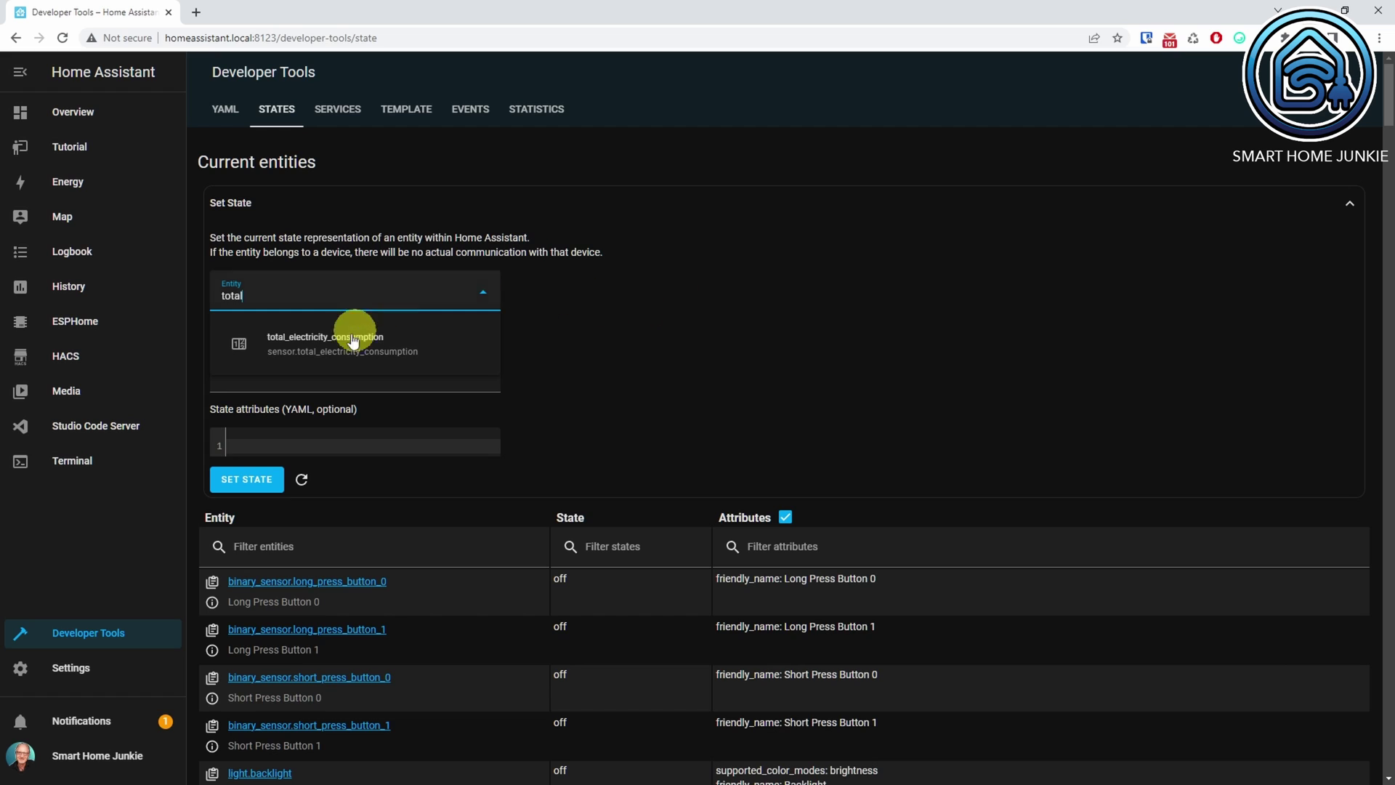
click(333, 347)
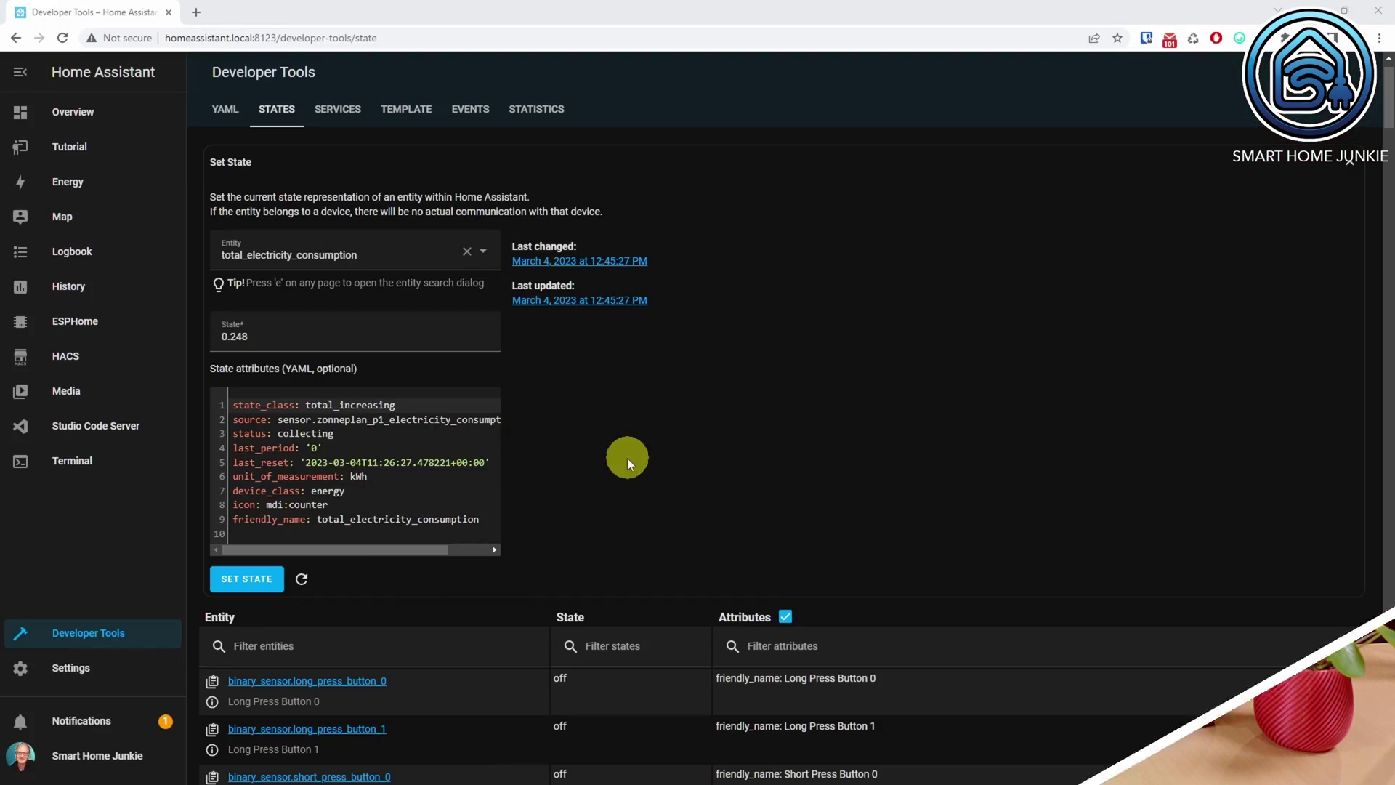
Search the HACS integration repositories for "energy score" and download EnergyScore version v1.3.1.
click(56, 359)
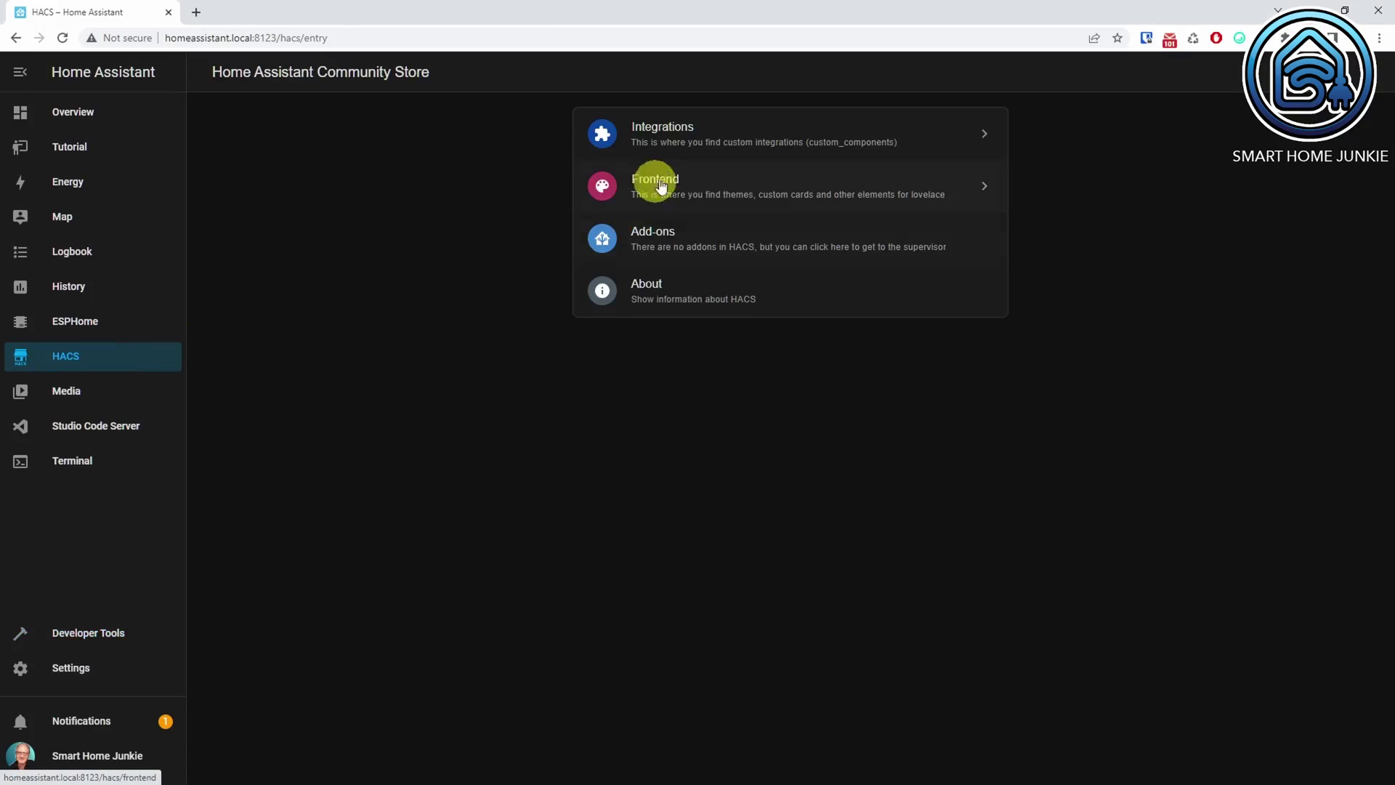
click(693, 133)
click(1206, 759)
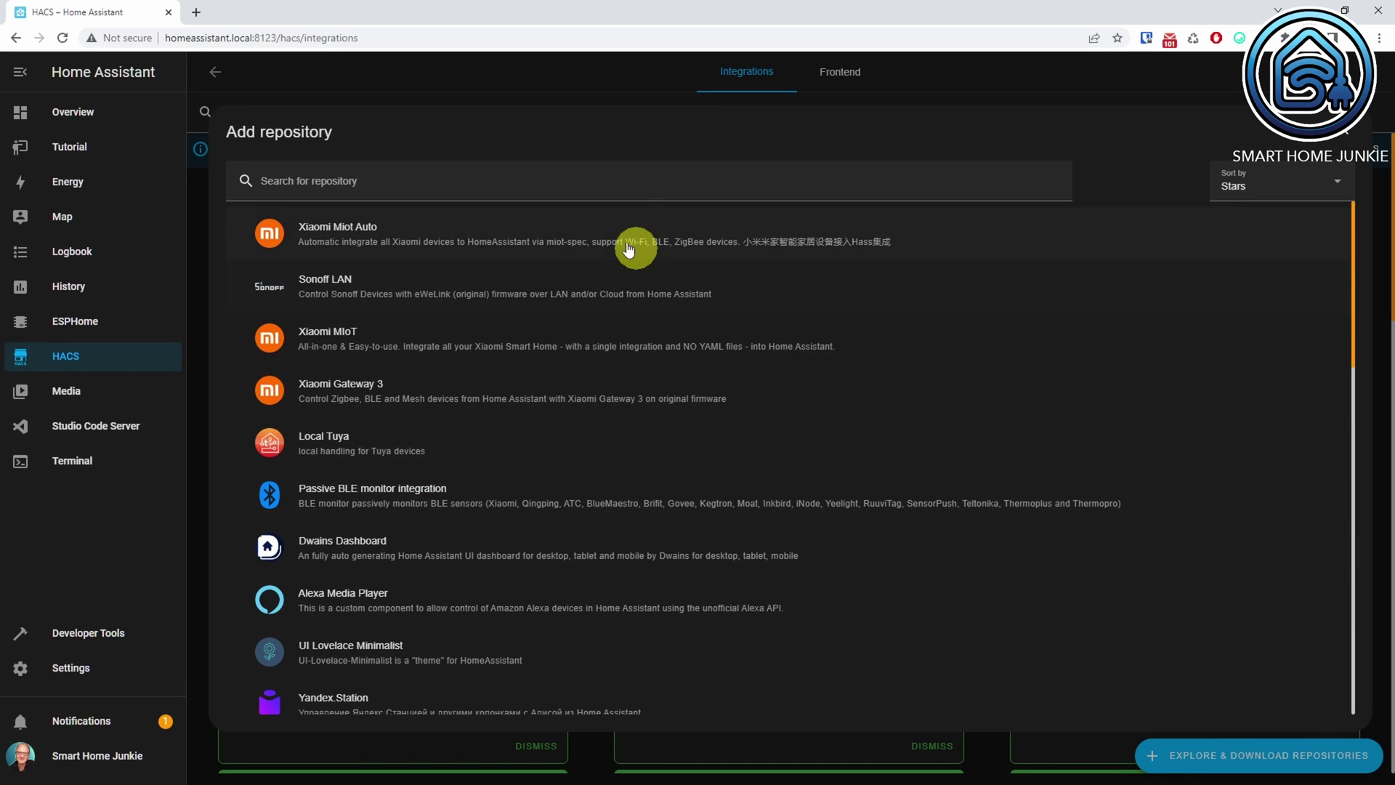
click(582, 177)
text(e)
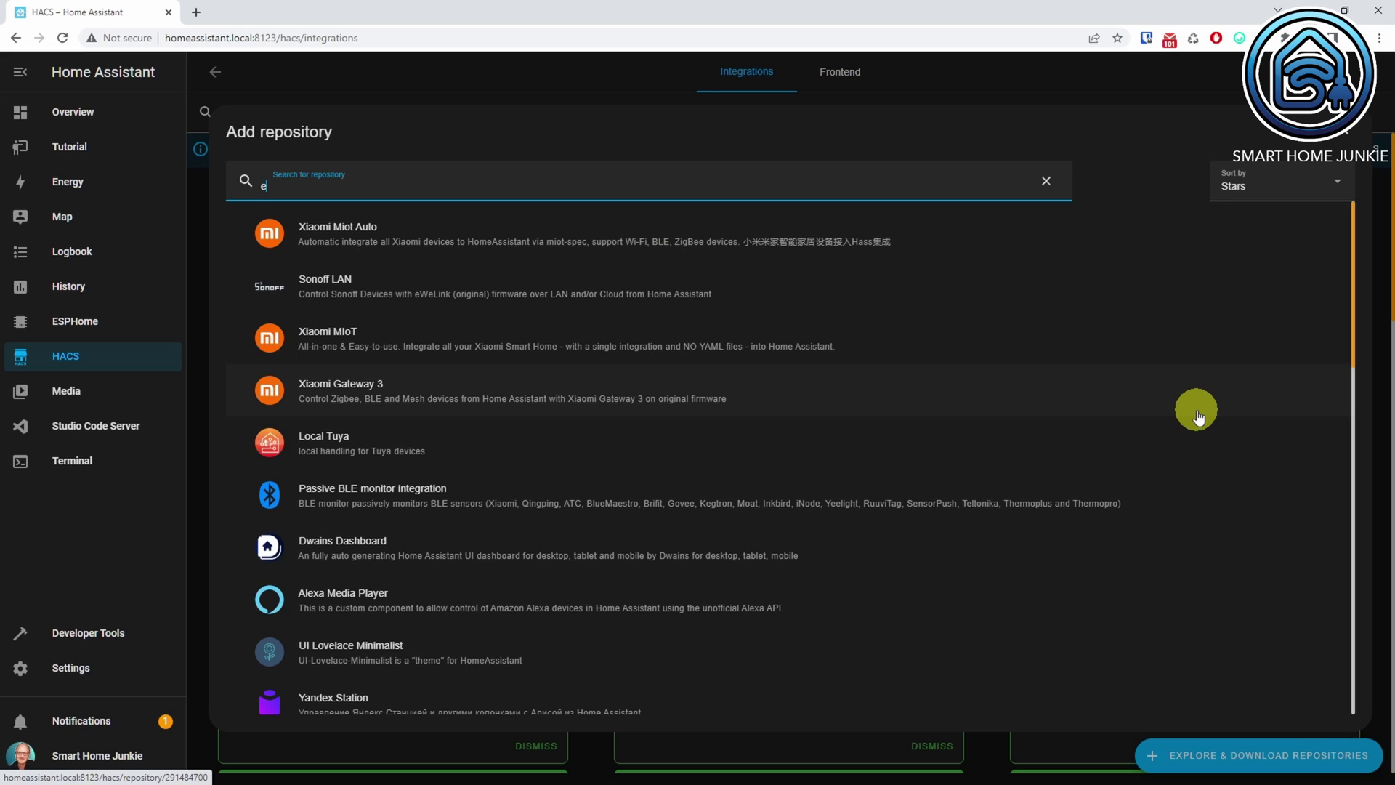
text(nergy score)
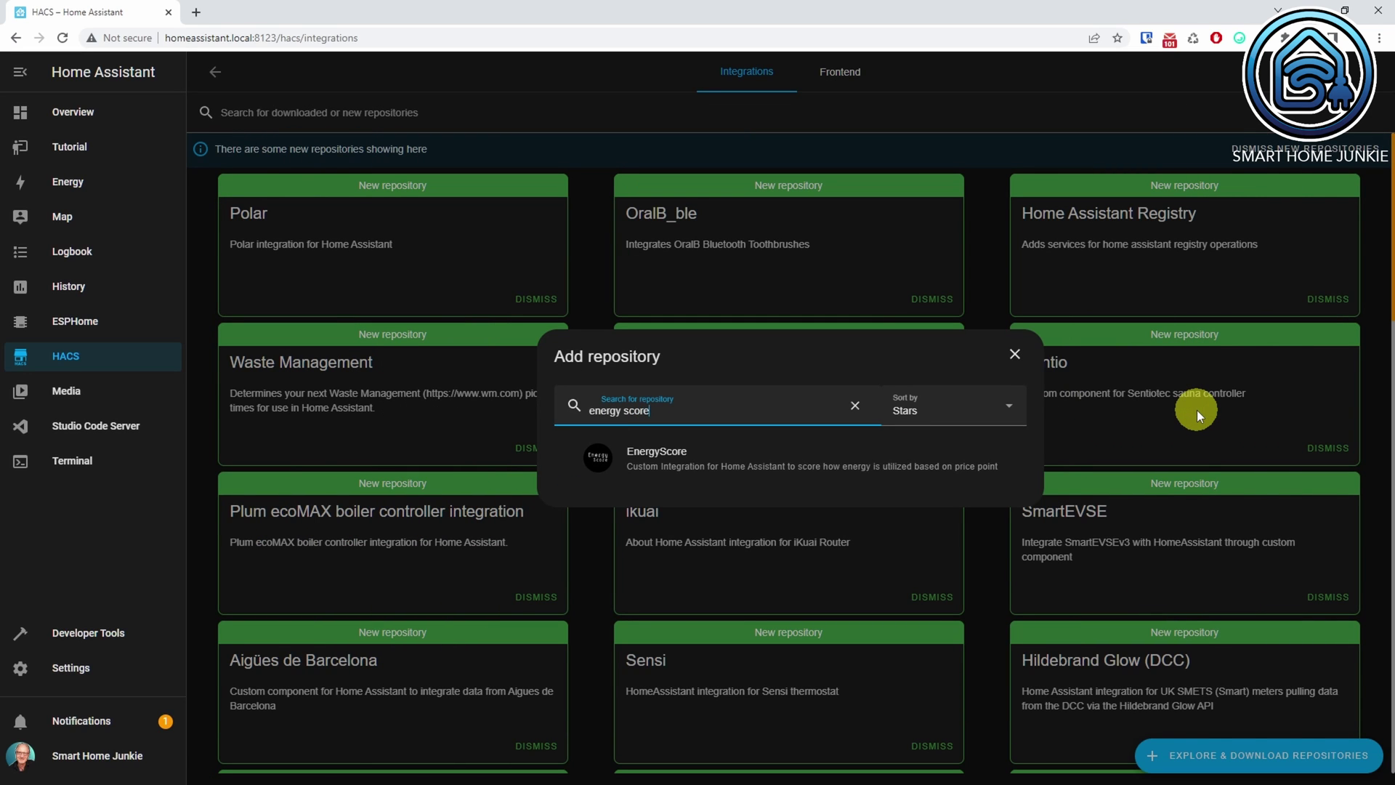
click(694, 459)
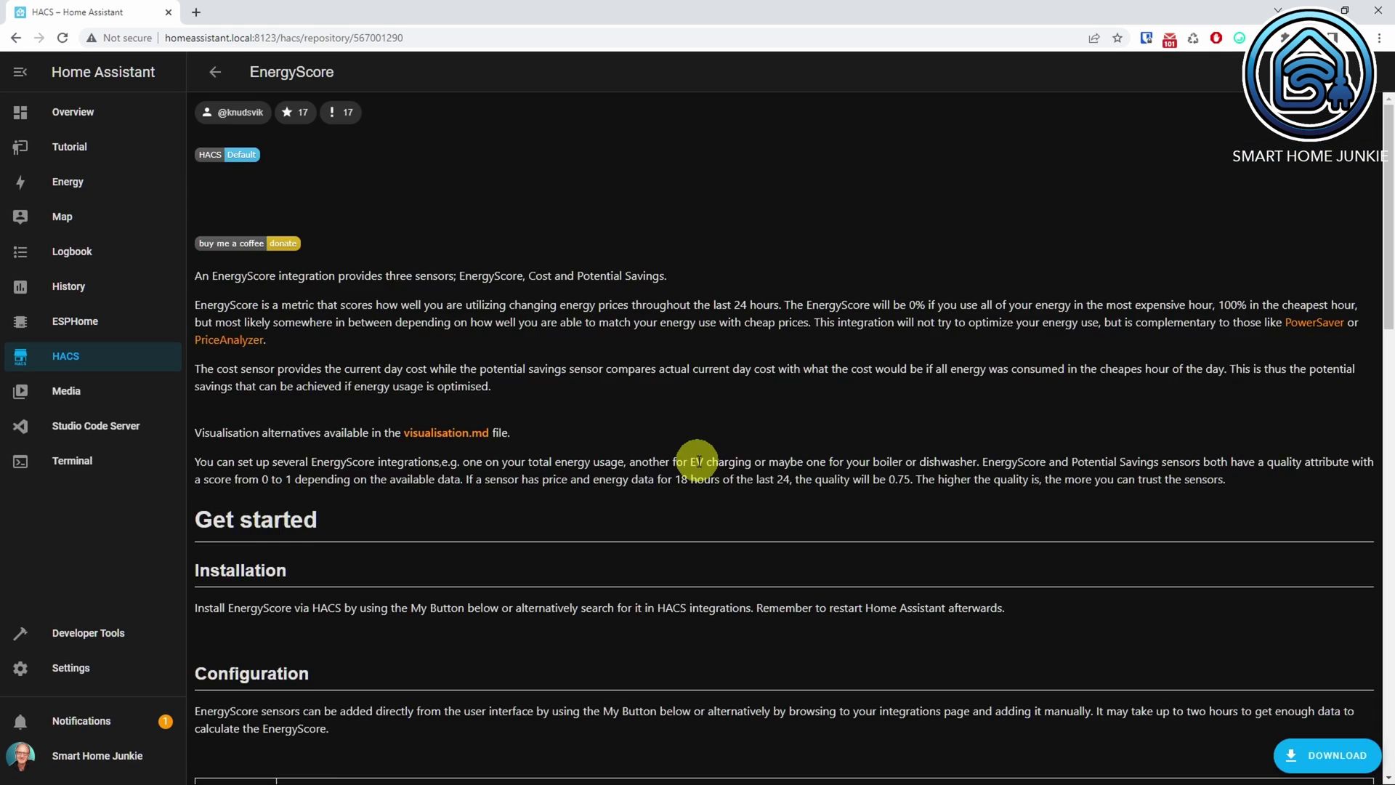
click(1337, 759)
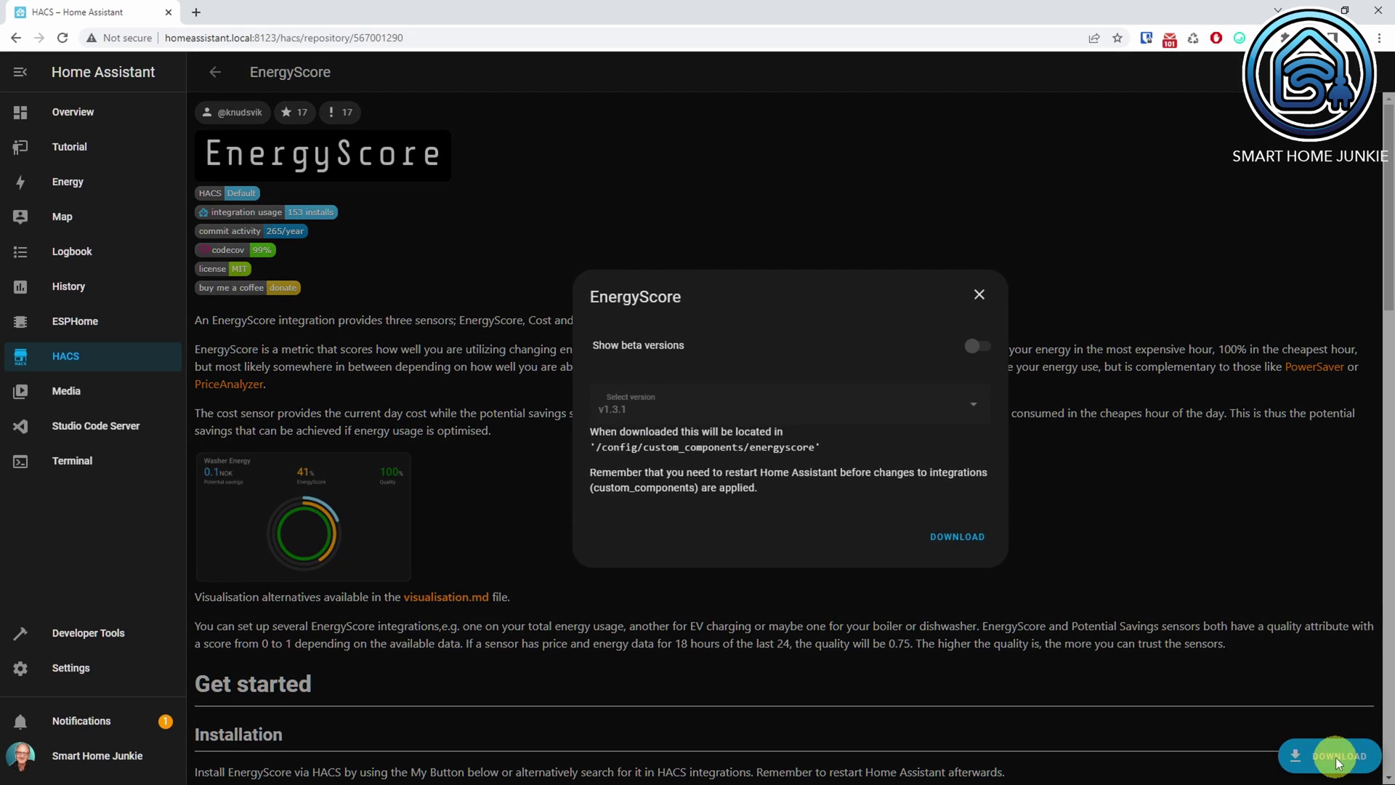
click(949, 541)
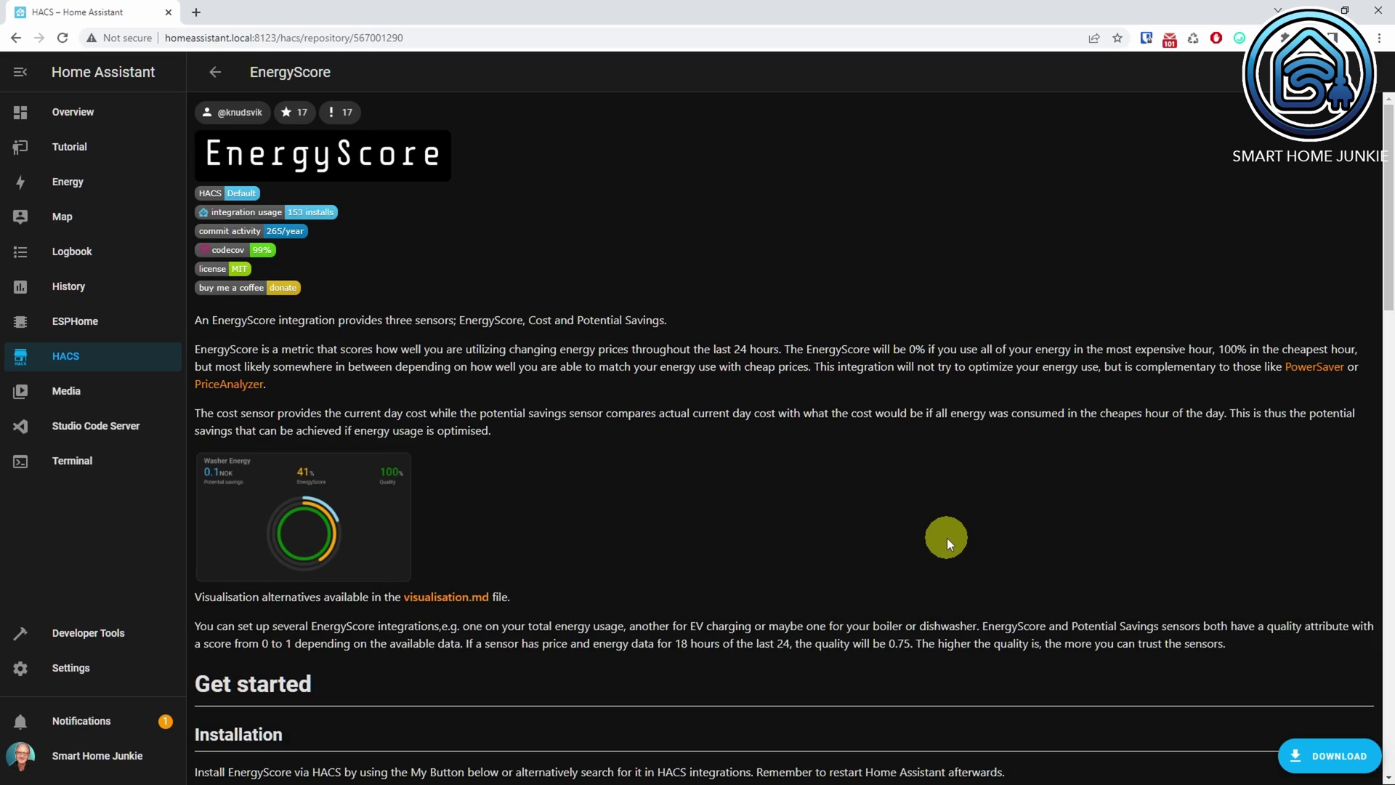
Restart Home Assistant from the system settings to apply the downloaded EnergyScore integration.
click(73, 669)
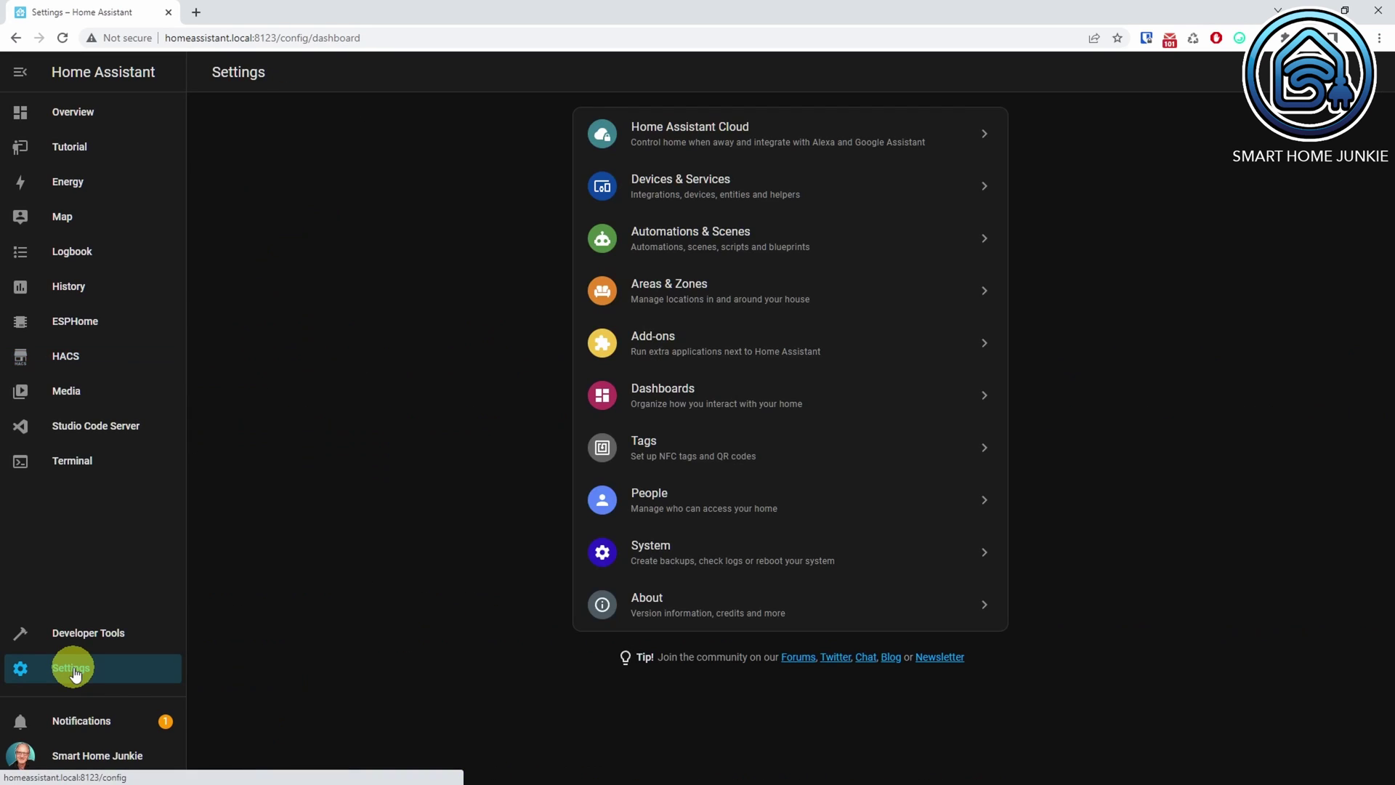
click(667, 553)
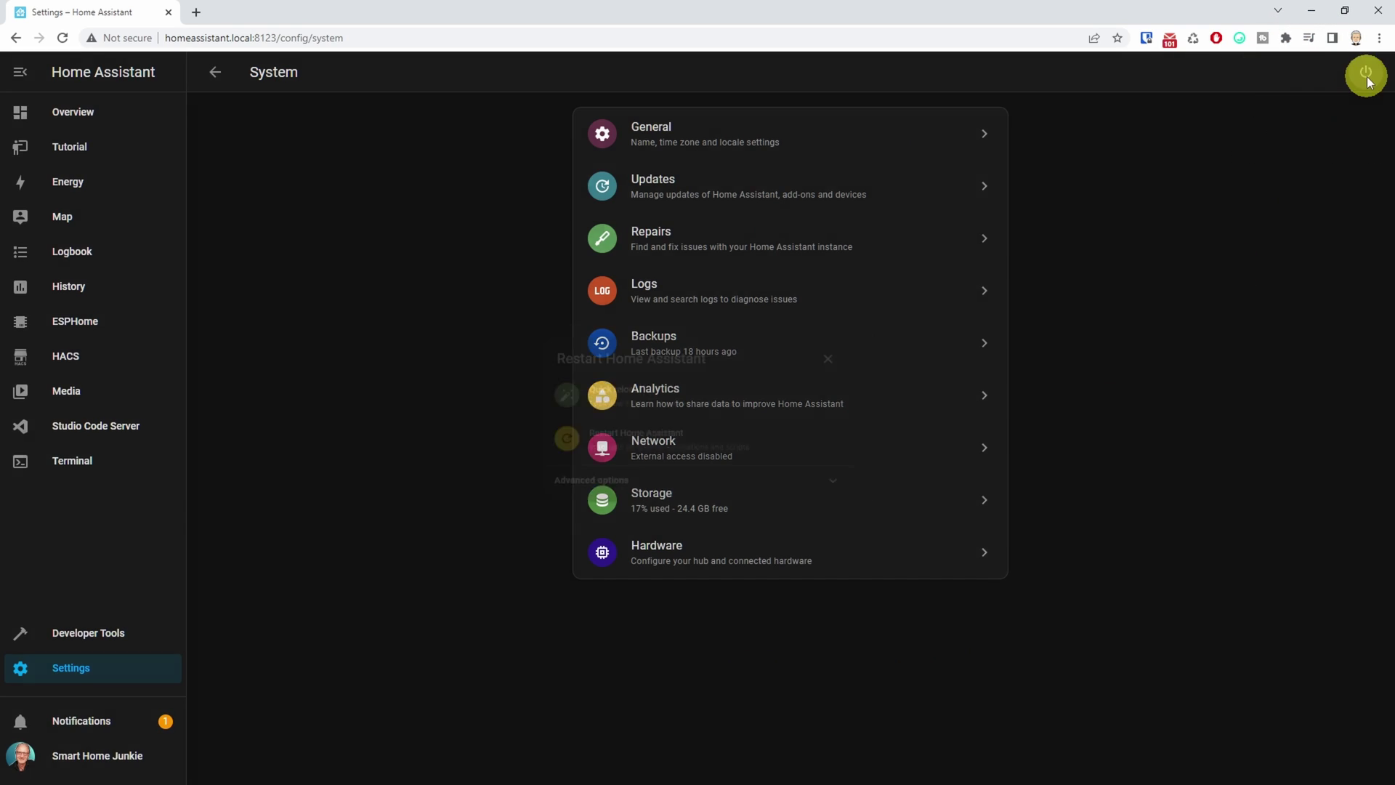
click(1366, 76)
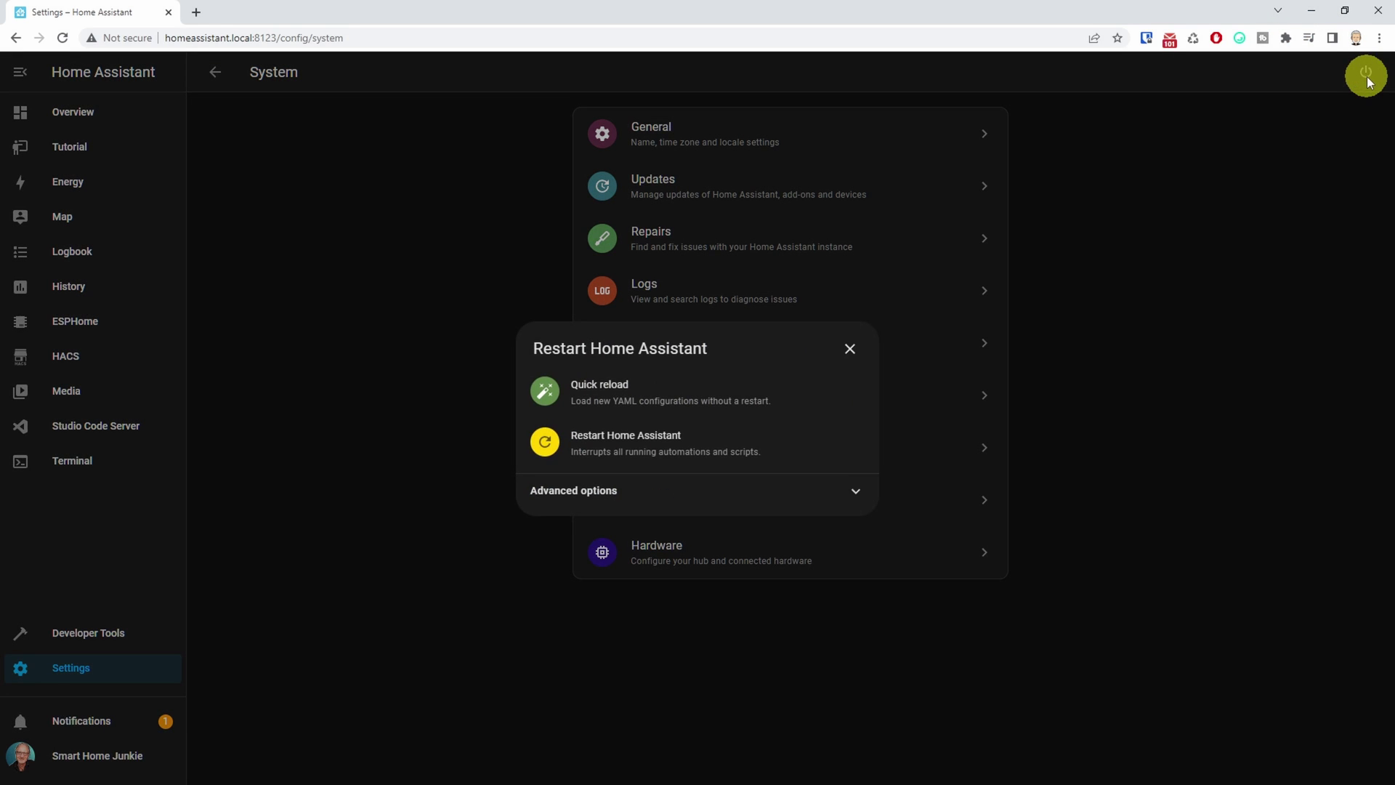
click(638, 442)
click(799, 454)
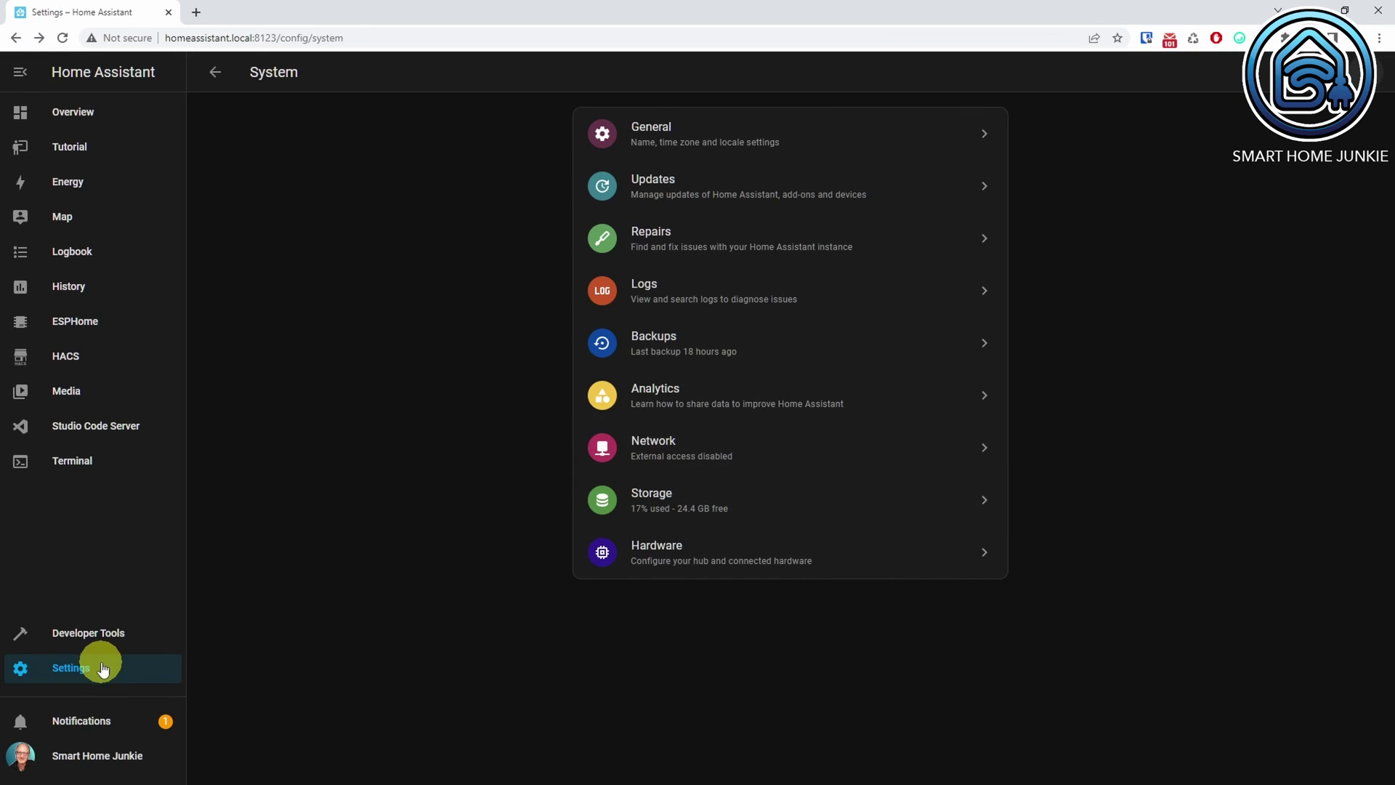
Find the EnergyScore integration by searching the brands for "energy" and start adding it to Home Assistant.
click(101, 667)
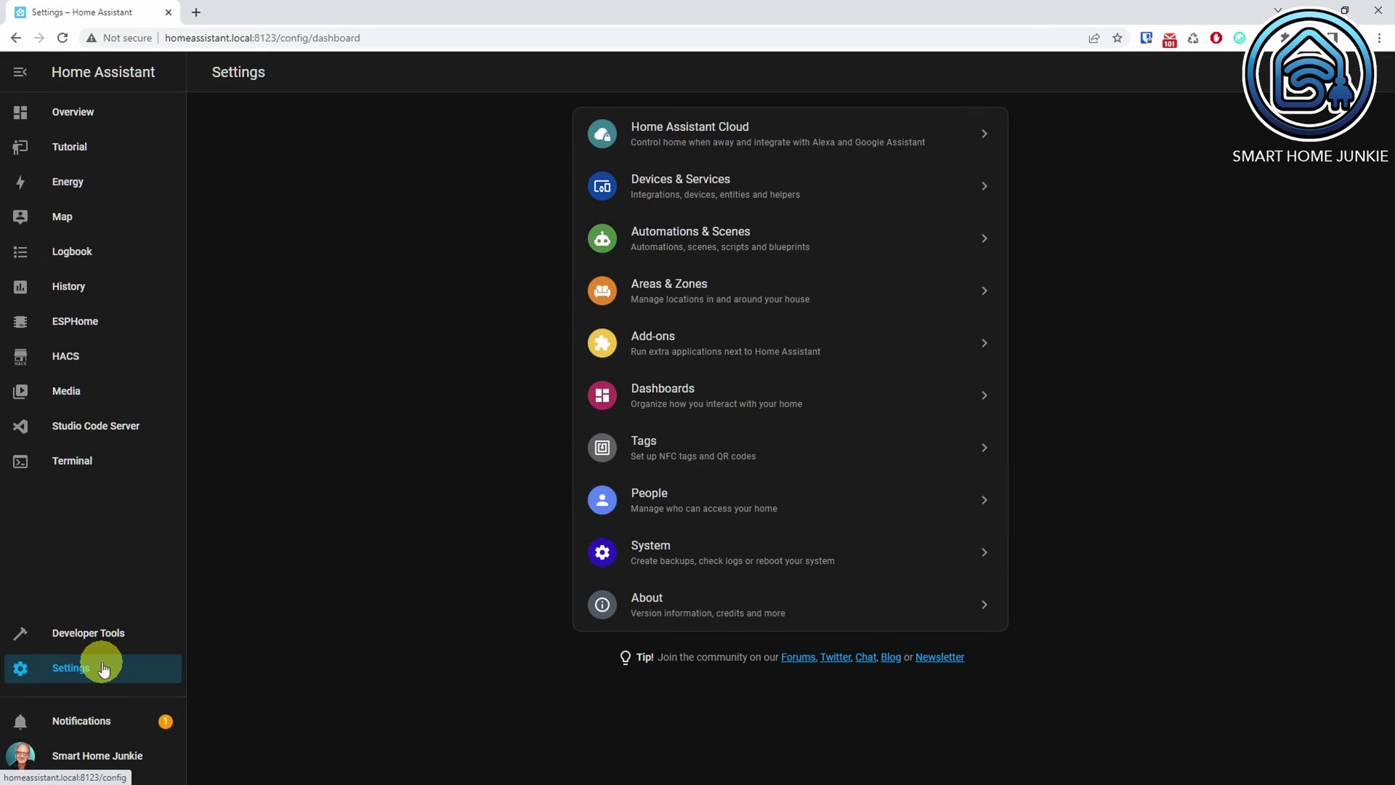
click(722, 186)
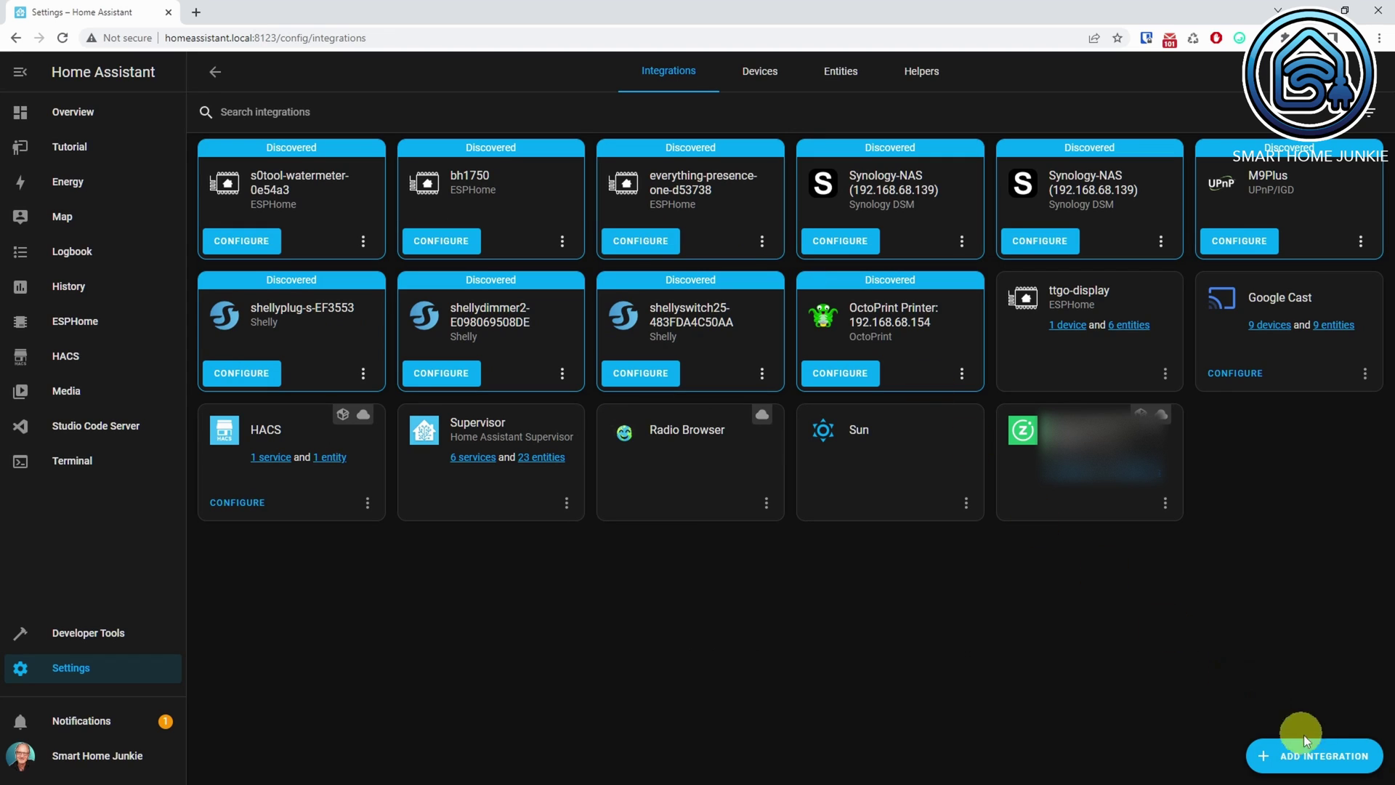
click(1324, 764)
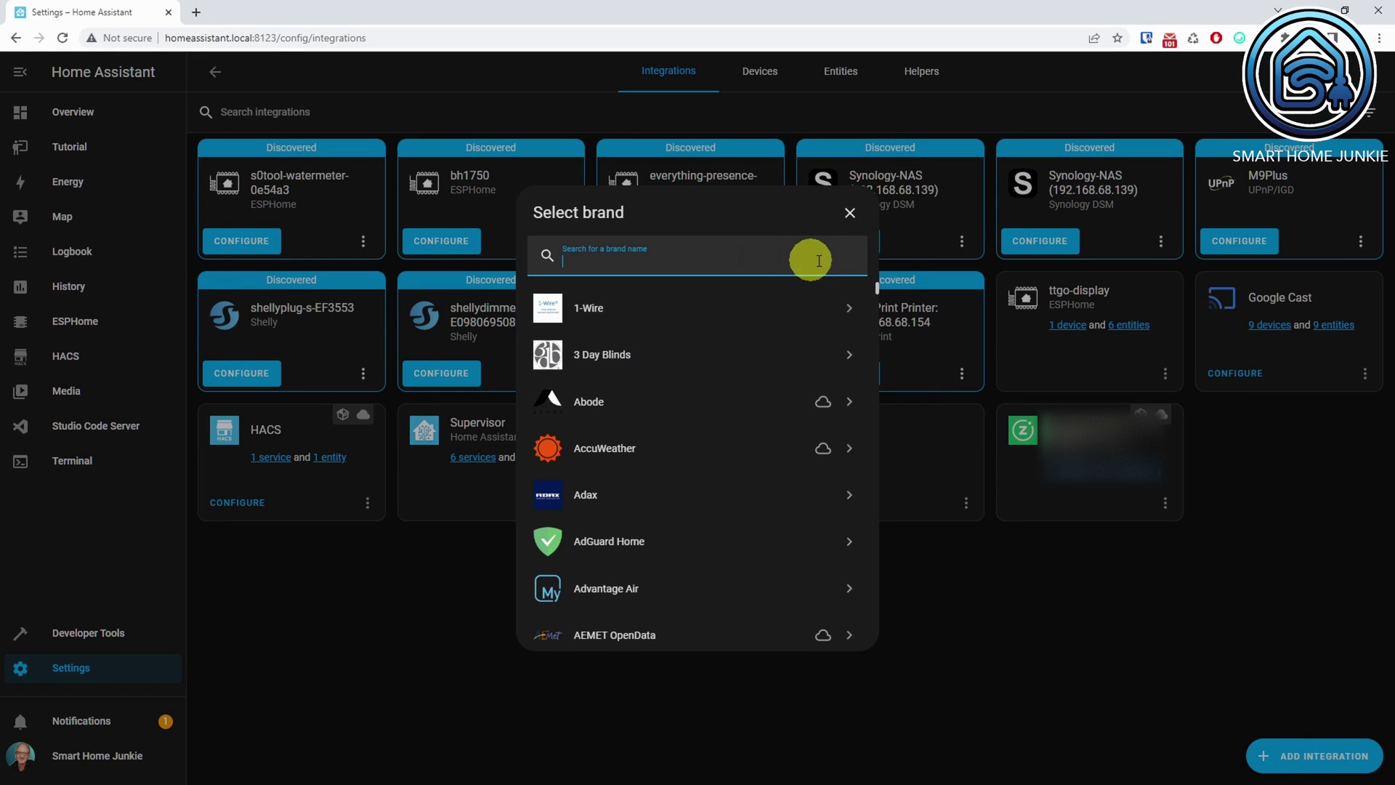
text(energy)
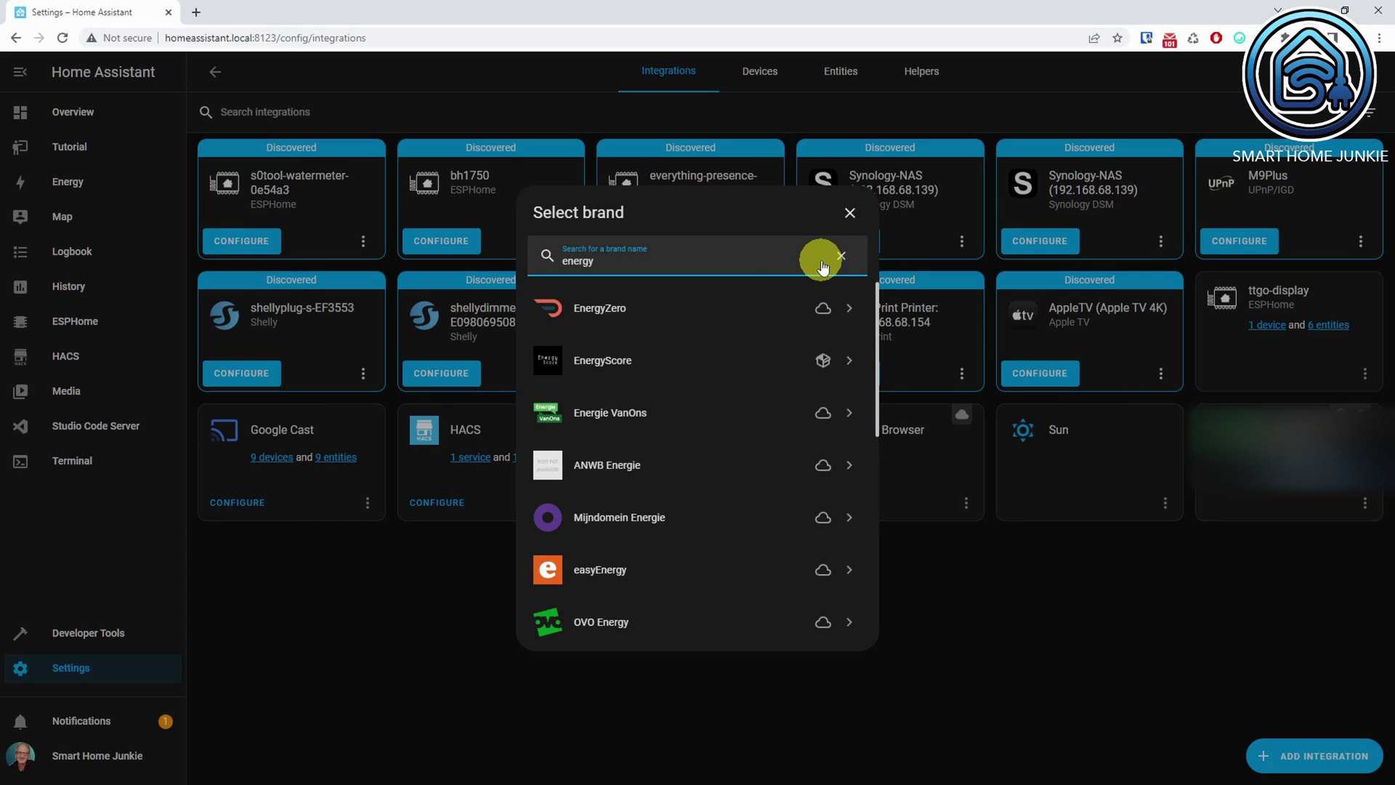
click(632, 364)
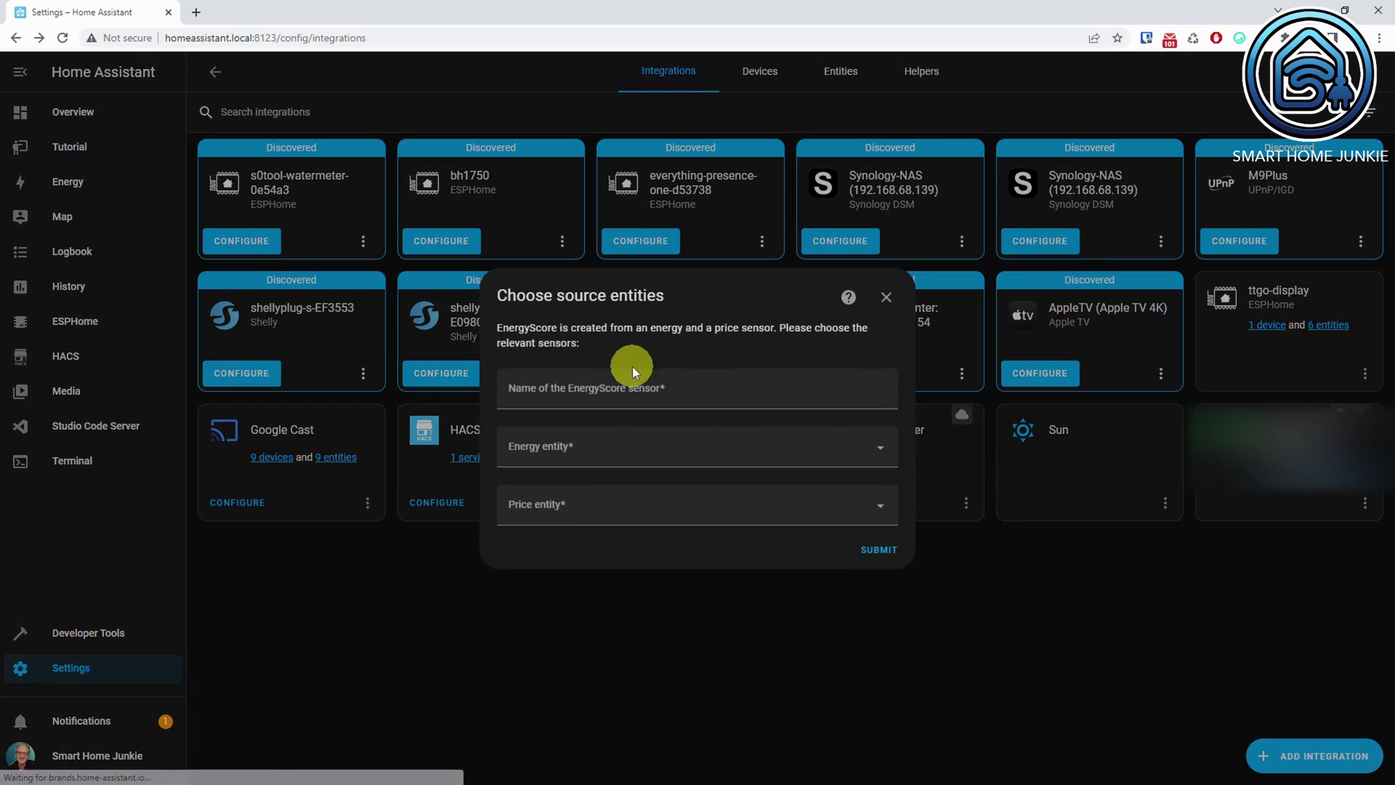
Create the EnergyScore sensor "Total Energy Score" with total_electricity_consumption as energy entity and Zonneplan current electricity tariff as price entity, without assigning an area.
click(763, 394)
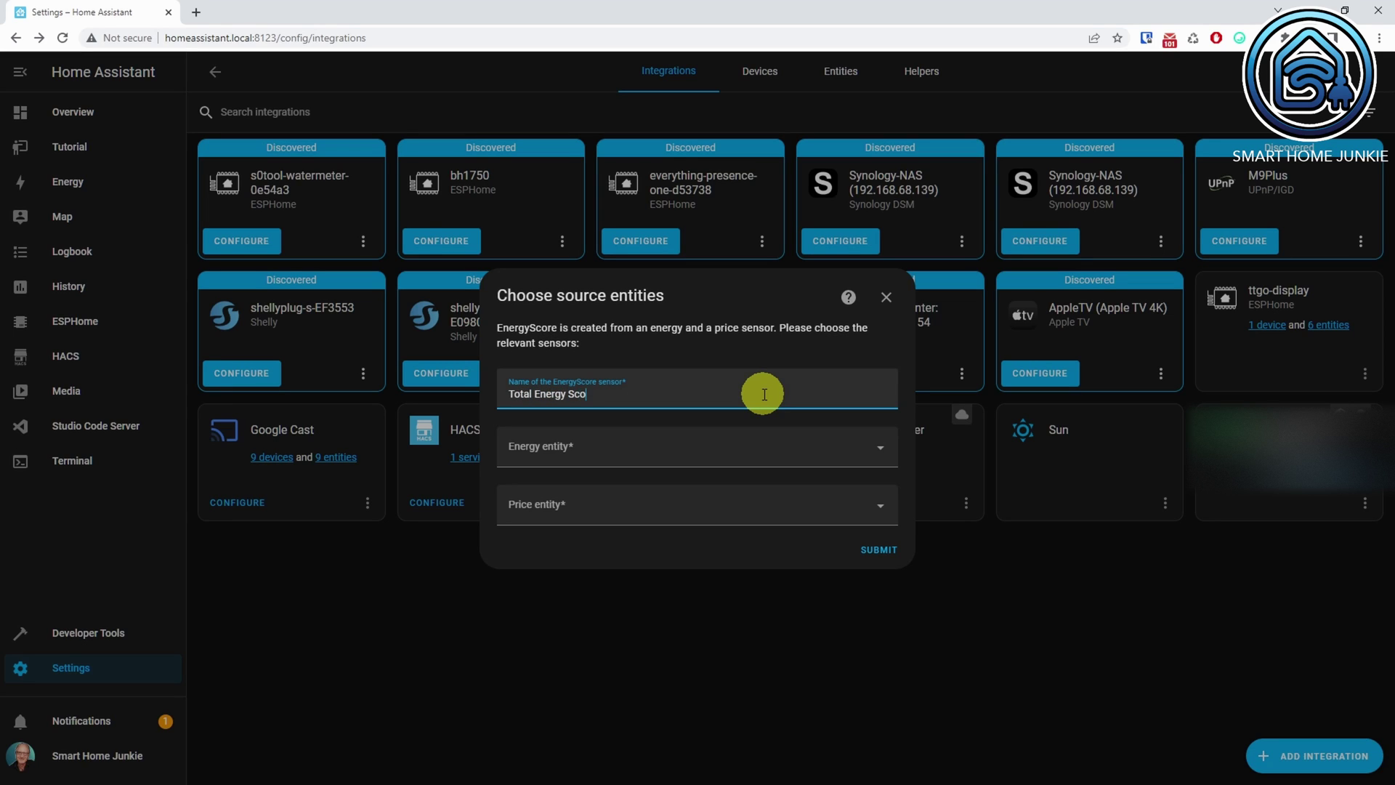
click(815, 451)
text(total)
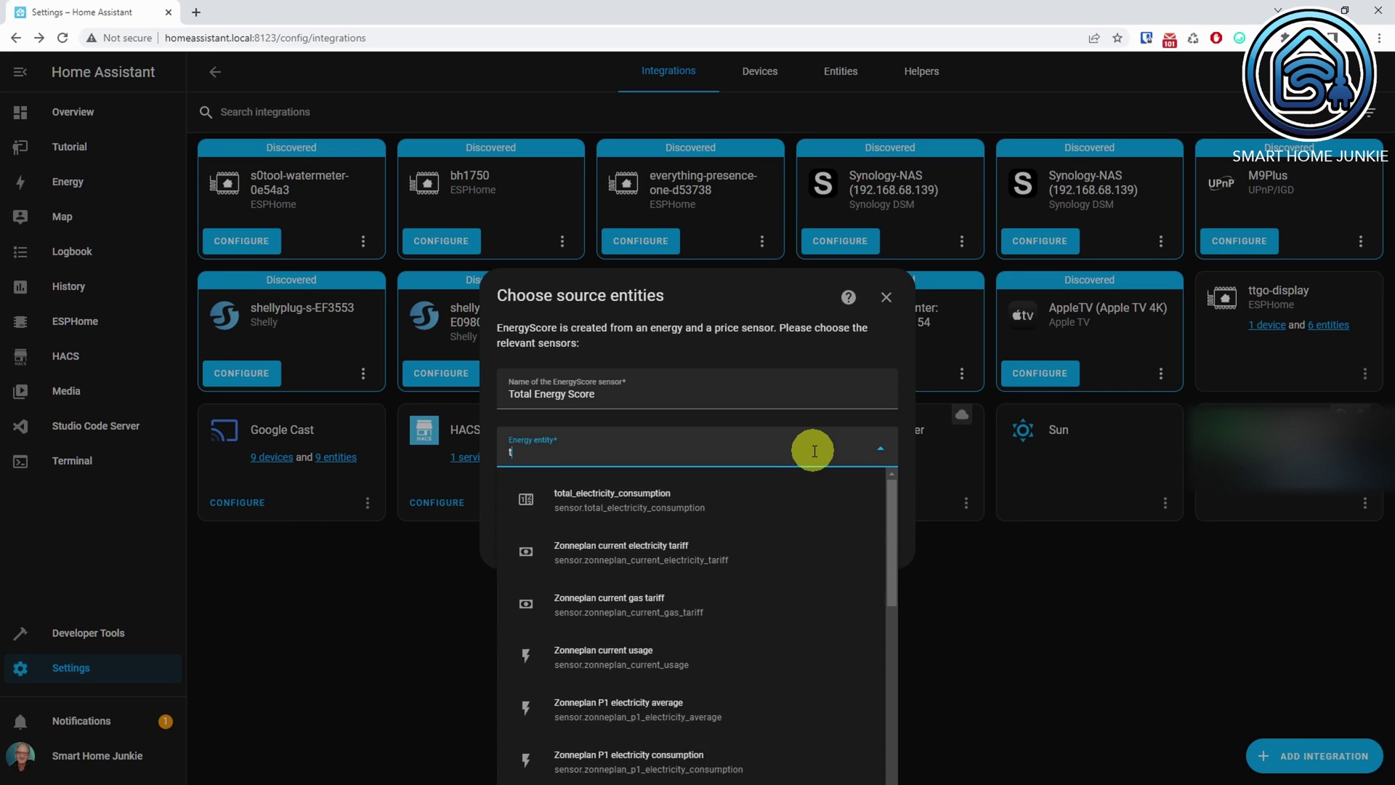
click(715, 501)
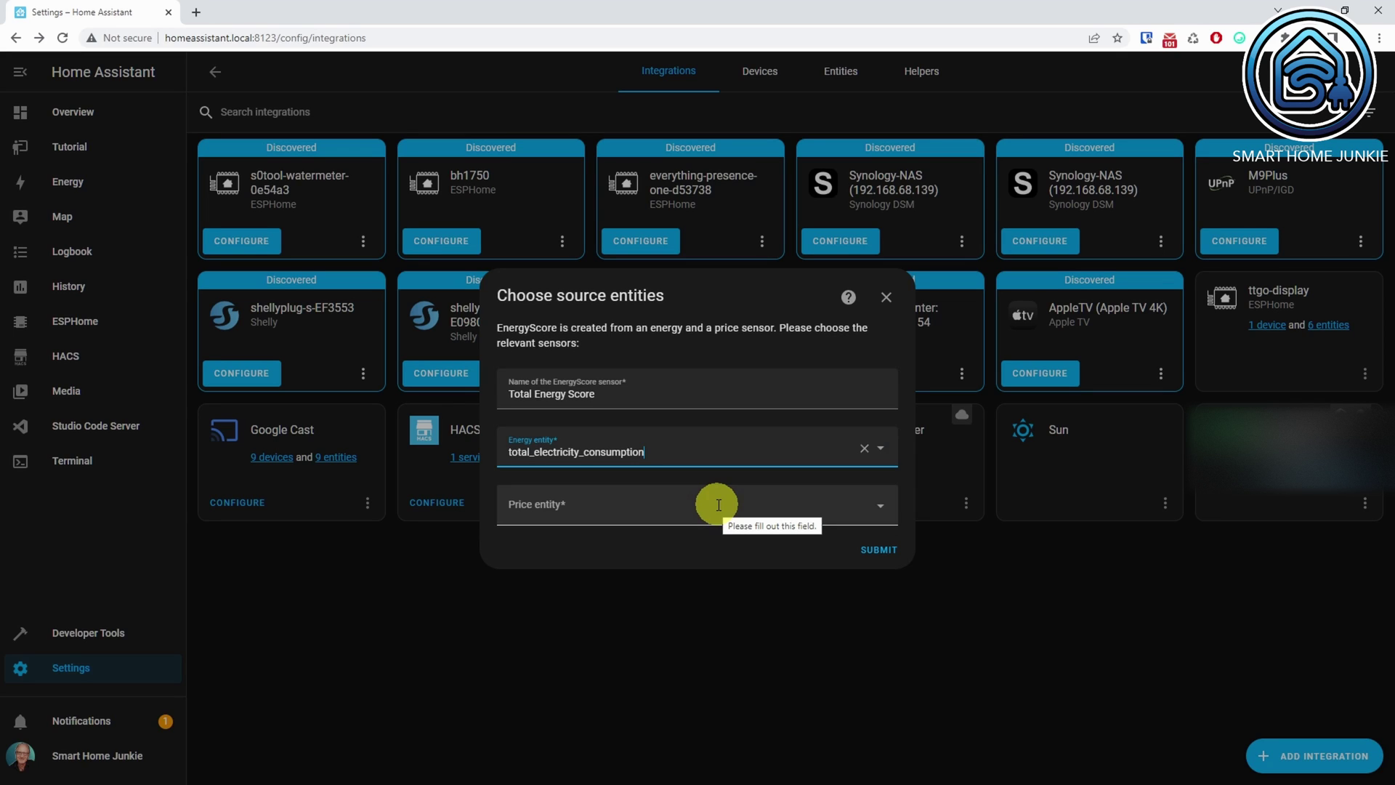
click(742, 508)
text(tar)
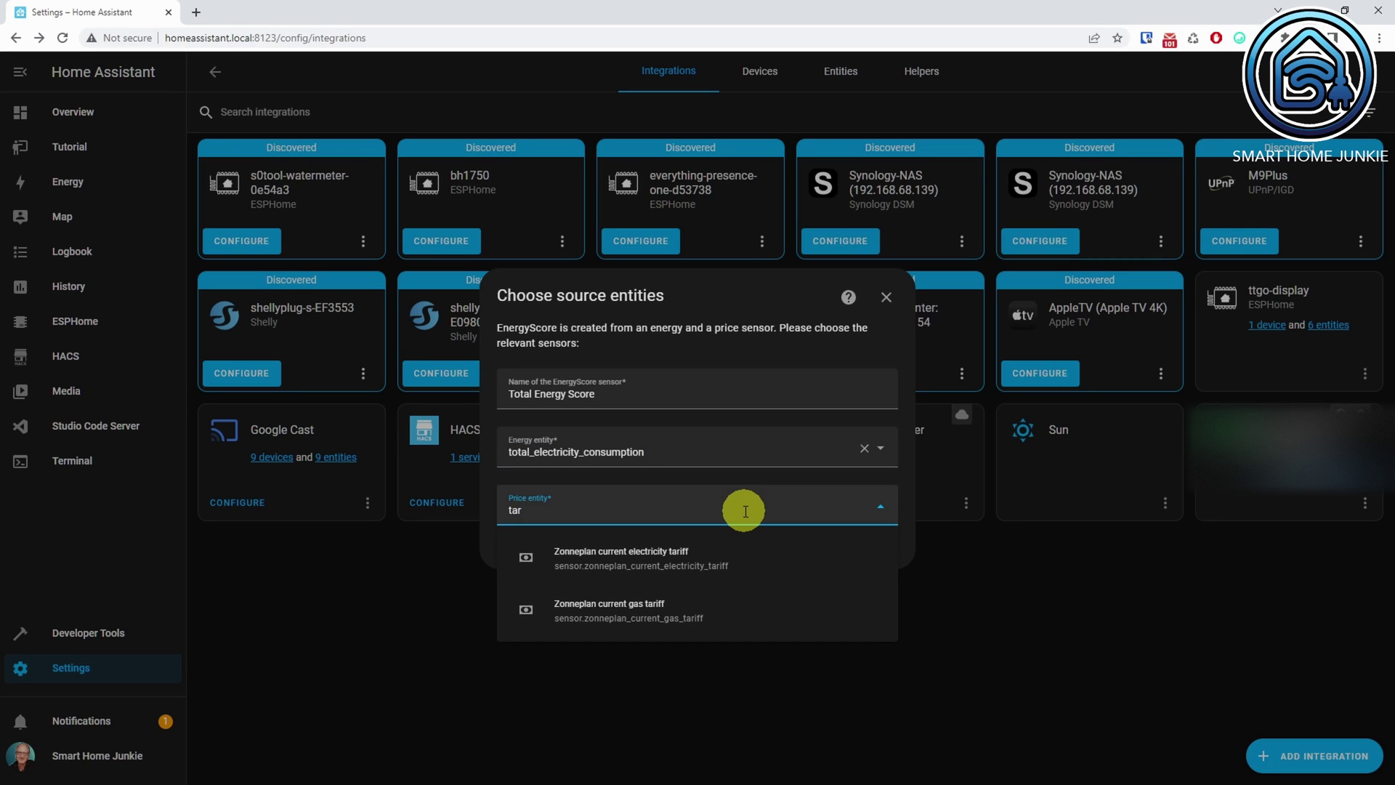
click(726, 558)
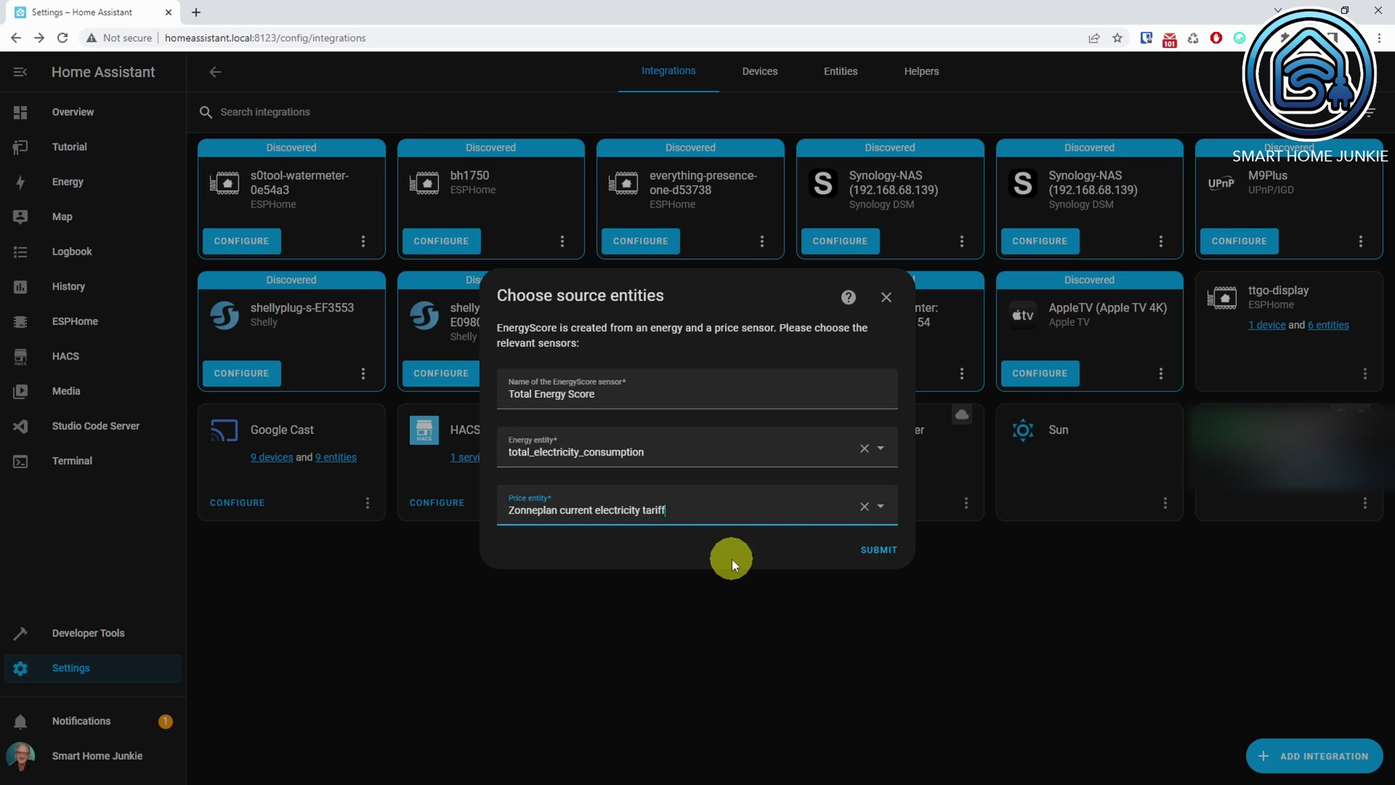
click(882, 552)
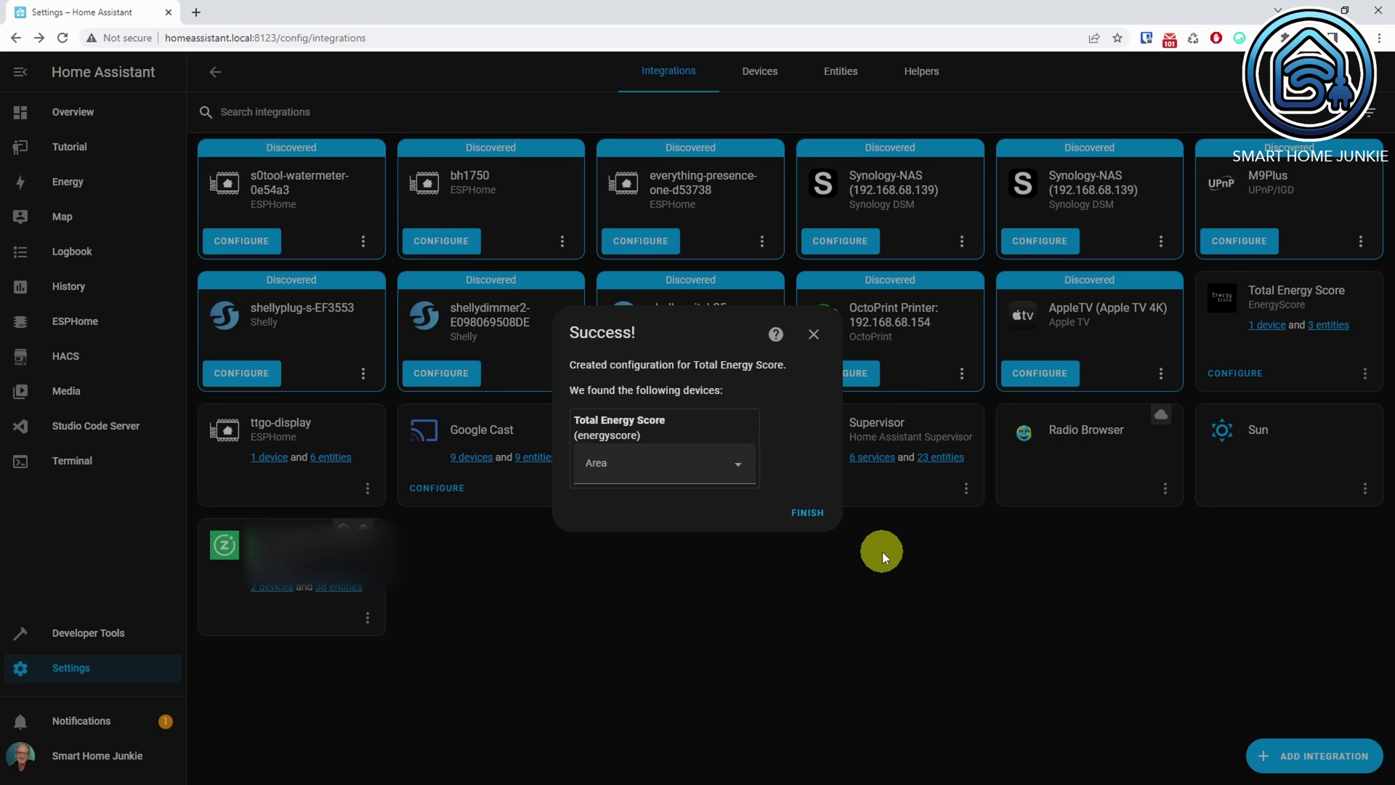
click(808, 512)
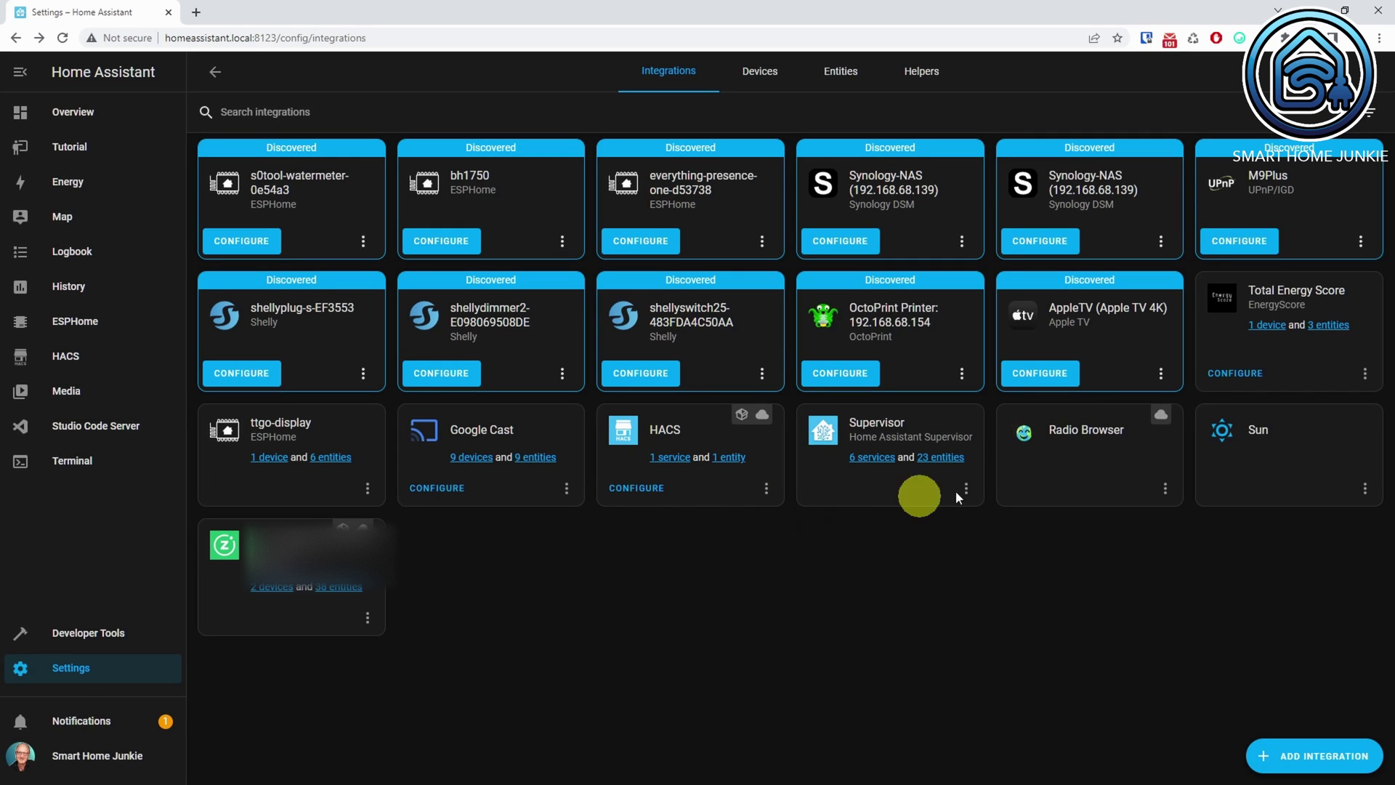
Review the sensors of the Total Energy Score device and open the integration's configuration options.
click(1271, 327)
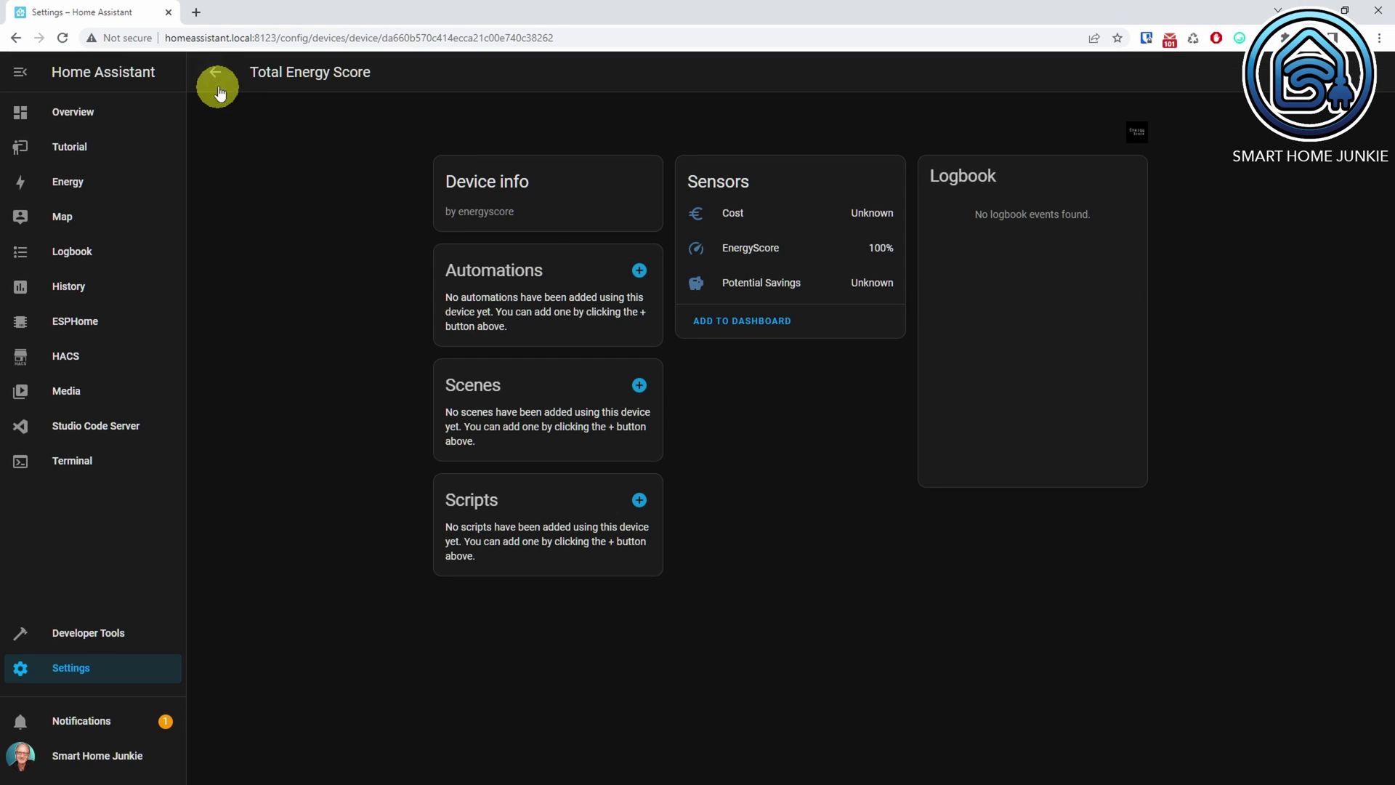
click(215, 72)
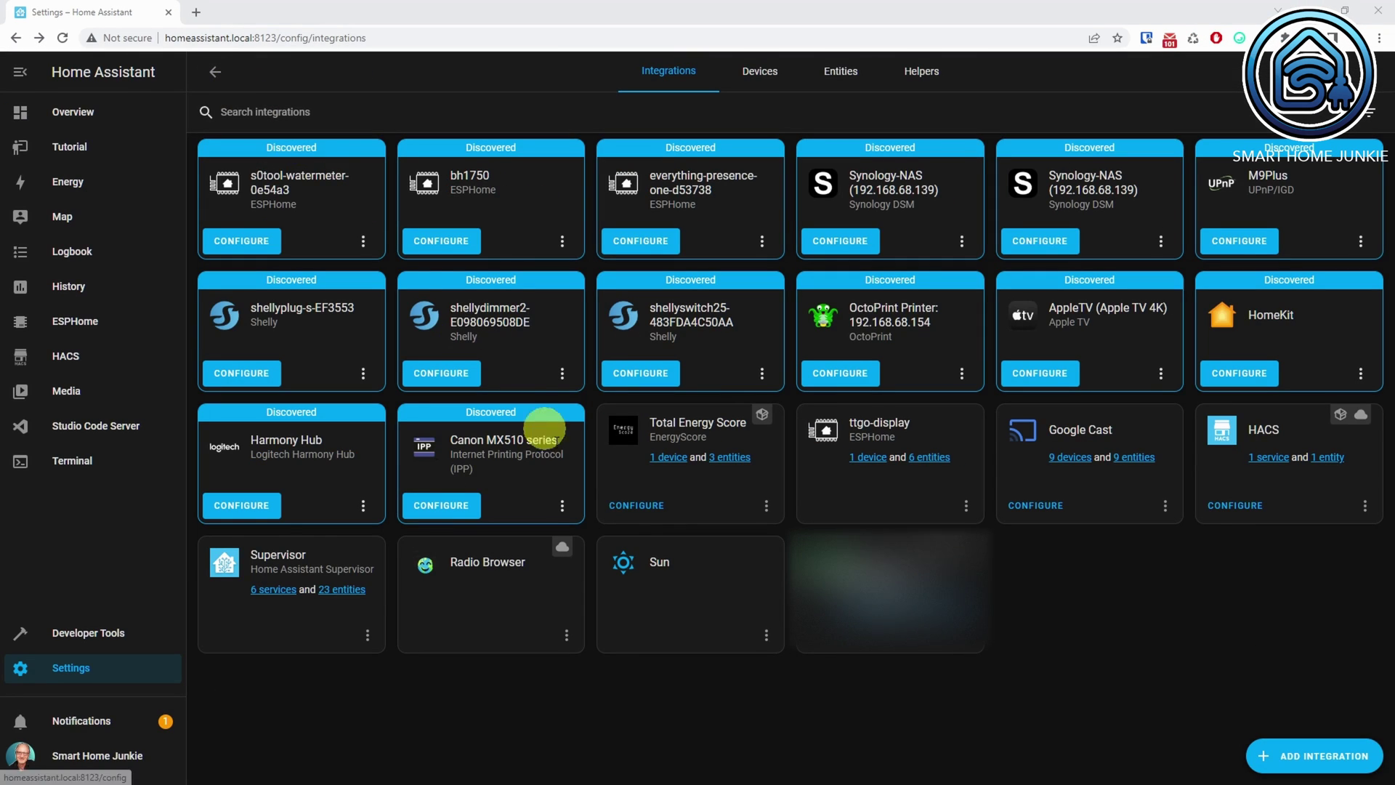
click(649, 506)
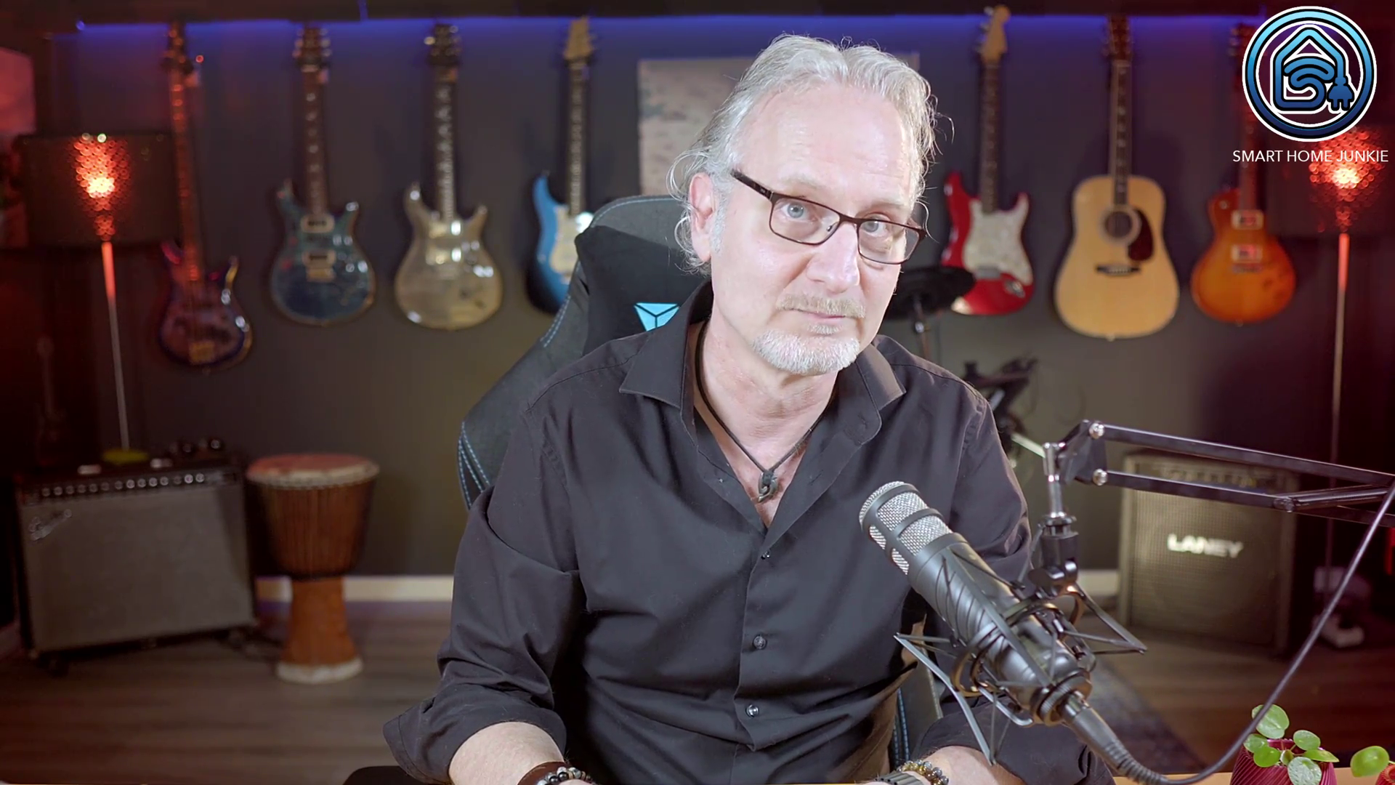
Add a three-column grid card to the Tutorial dashboard's Home view, with a vertical Total Energy Score Cost tile named "Costs Today".
click(98, 149)
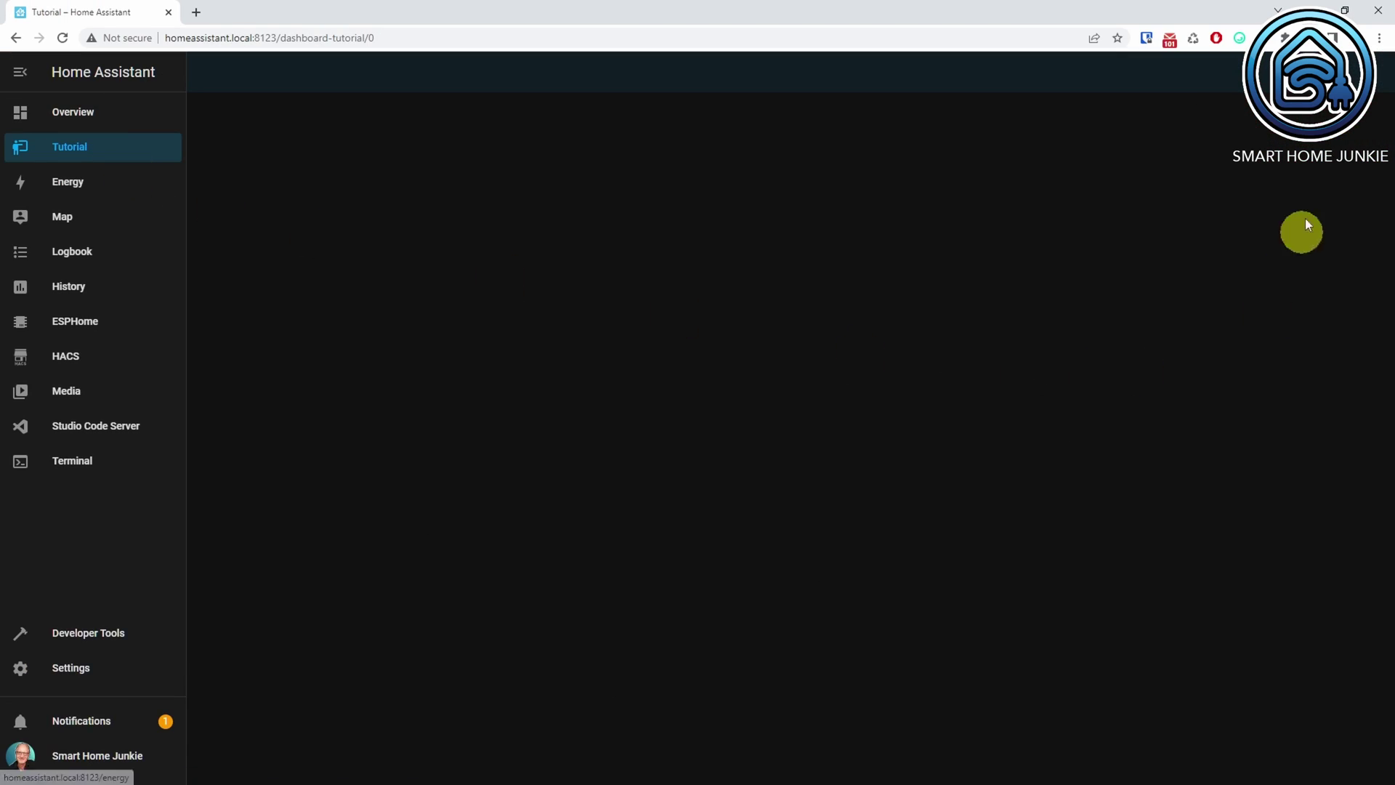
click(1366, 80)
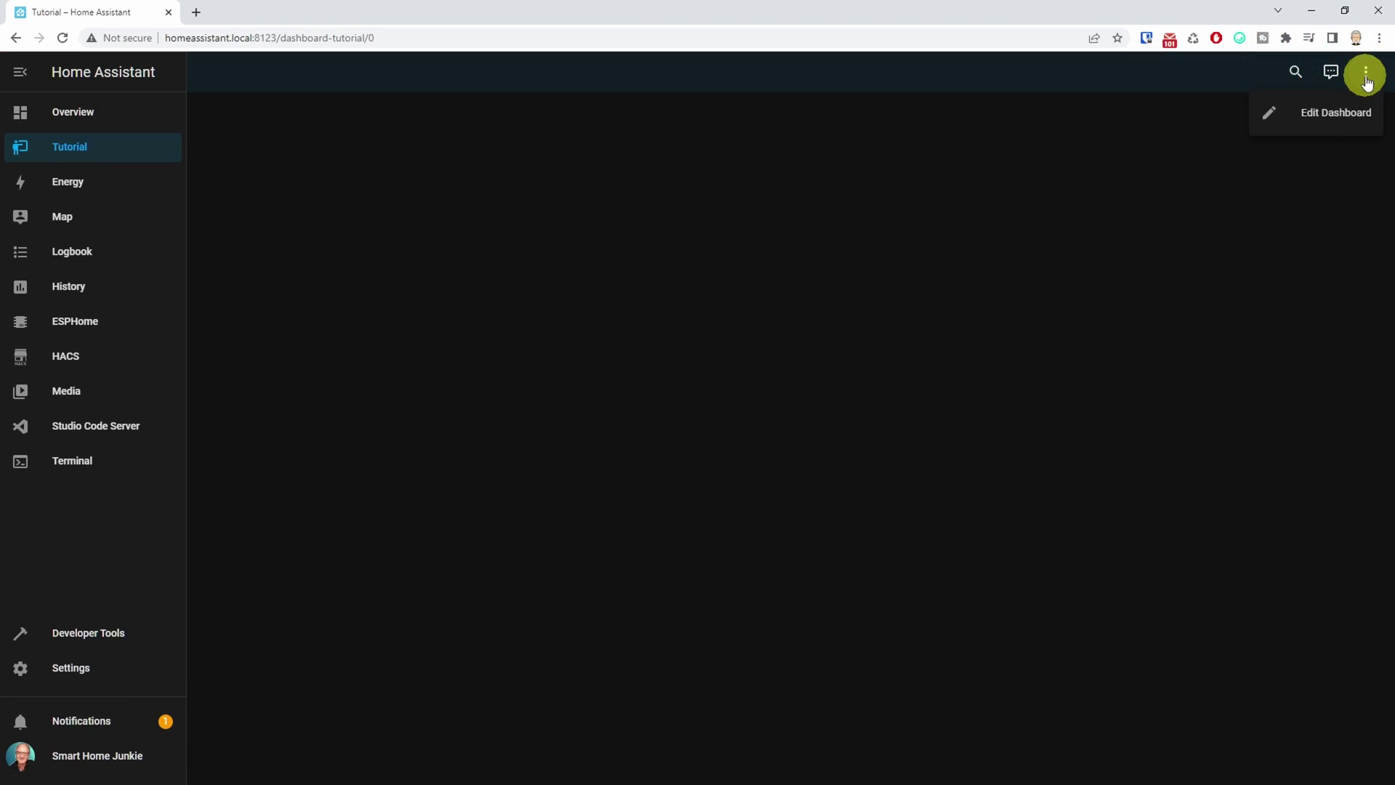
click(1327, 119)
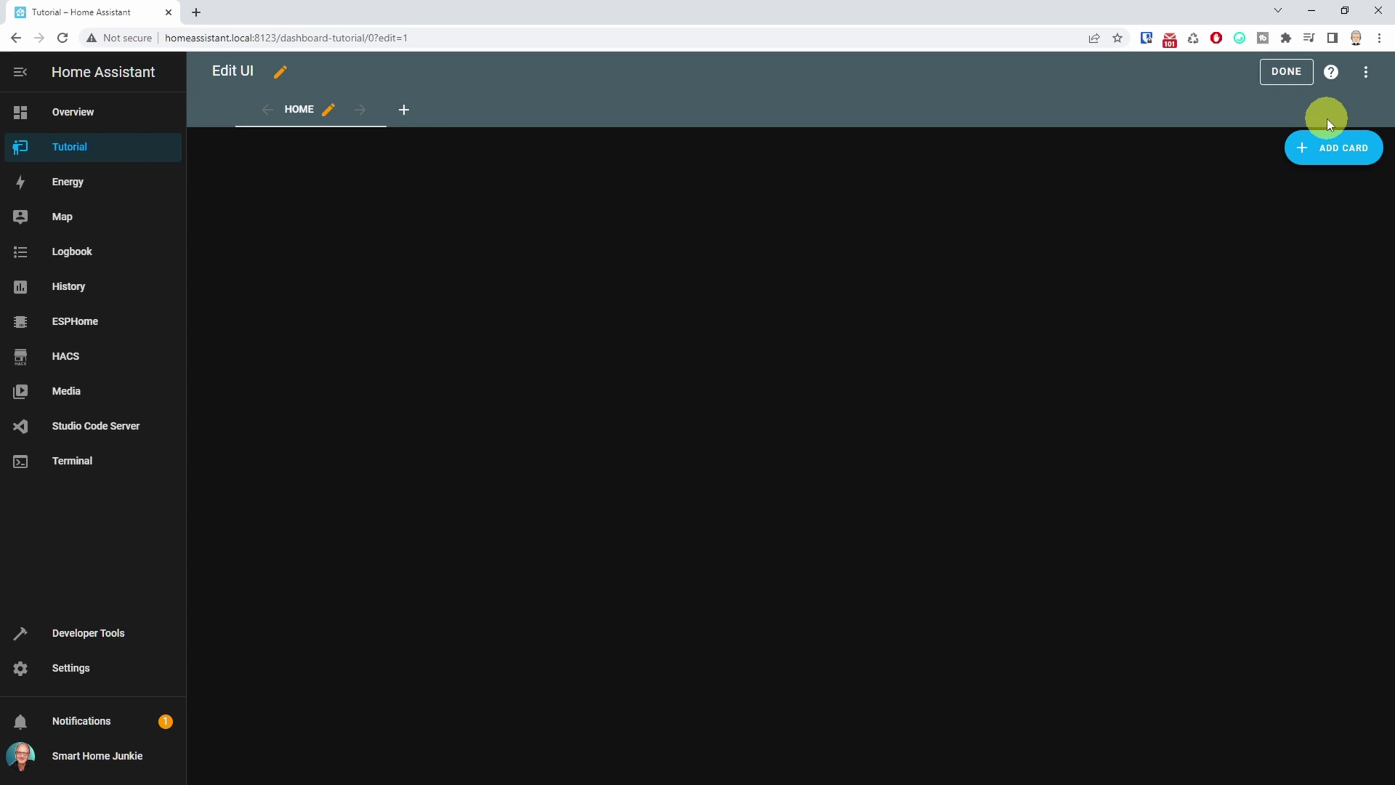
click(1337, 157)
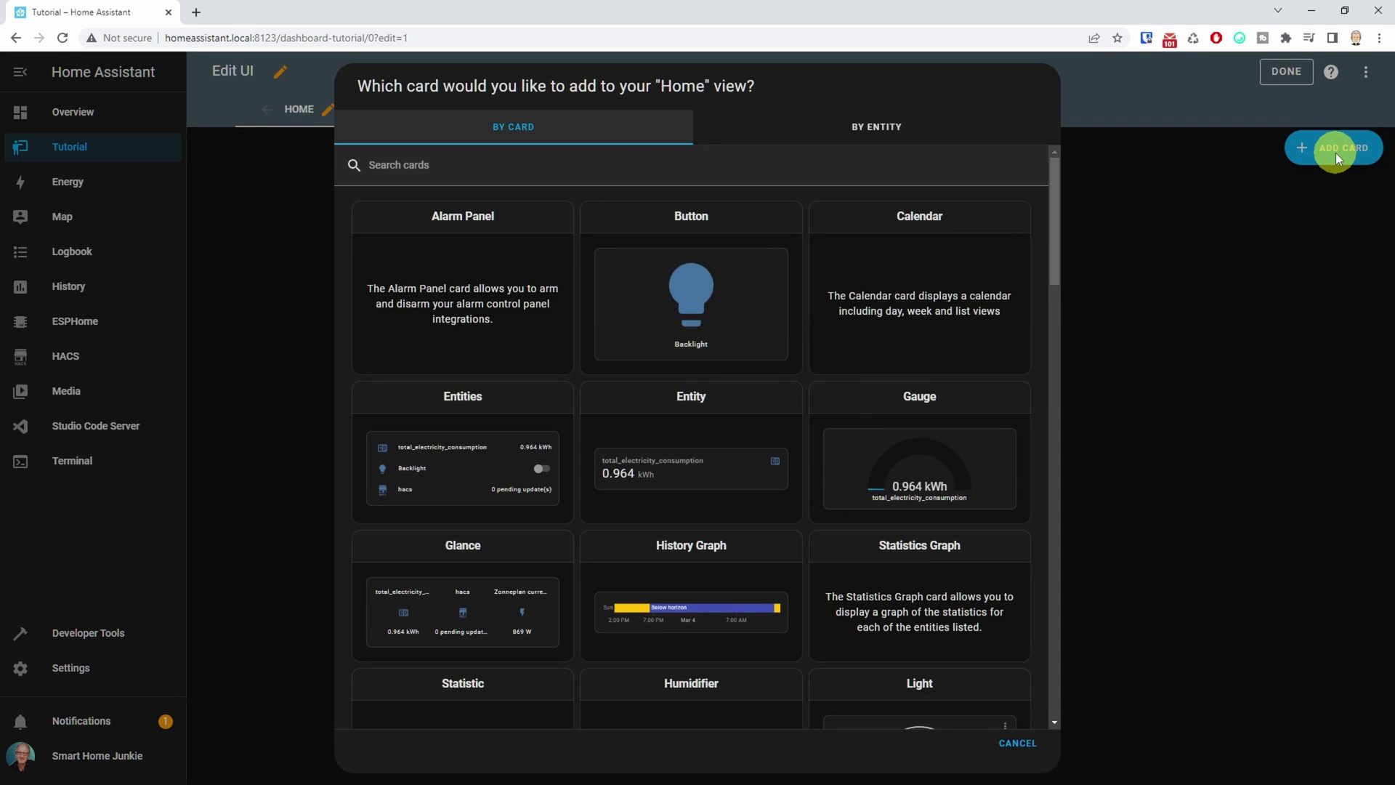
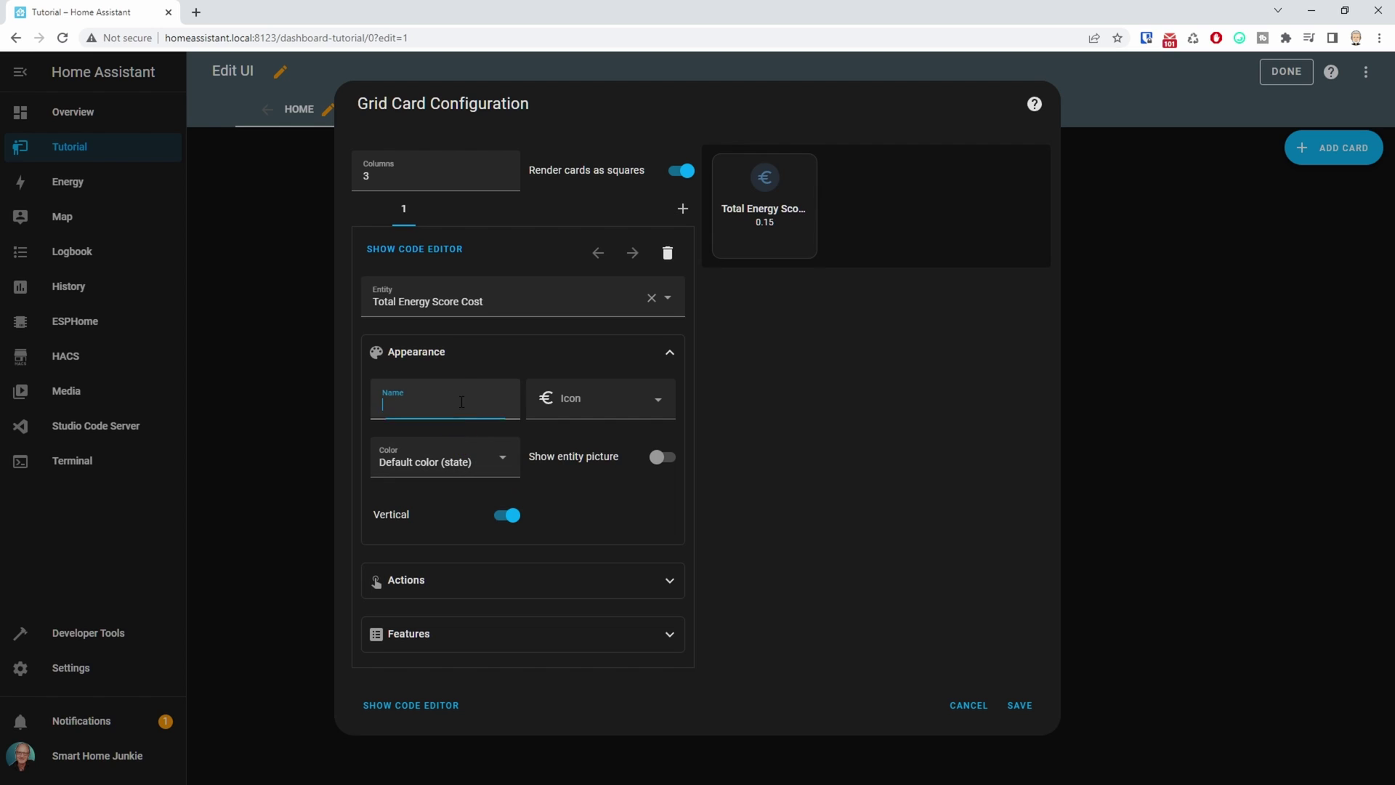
text(Costs Today)
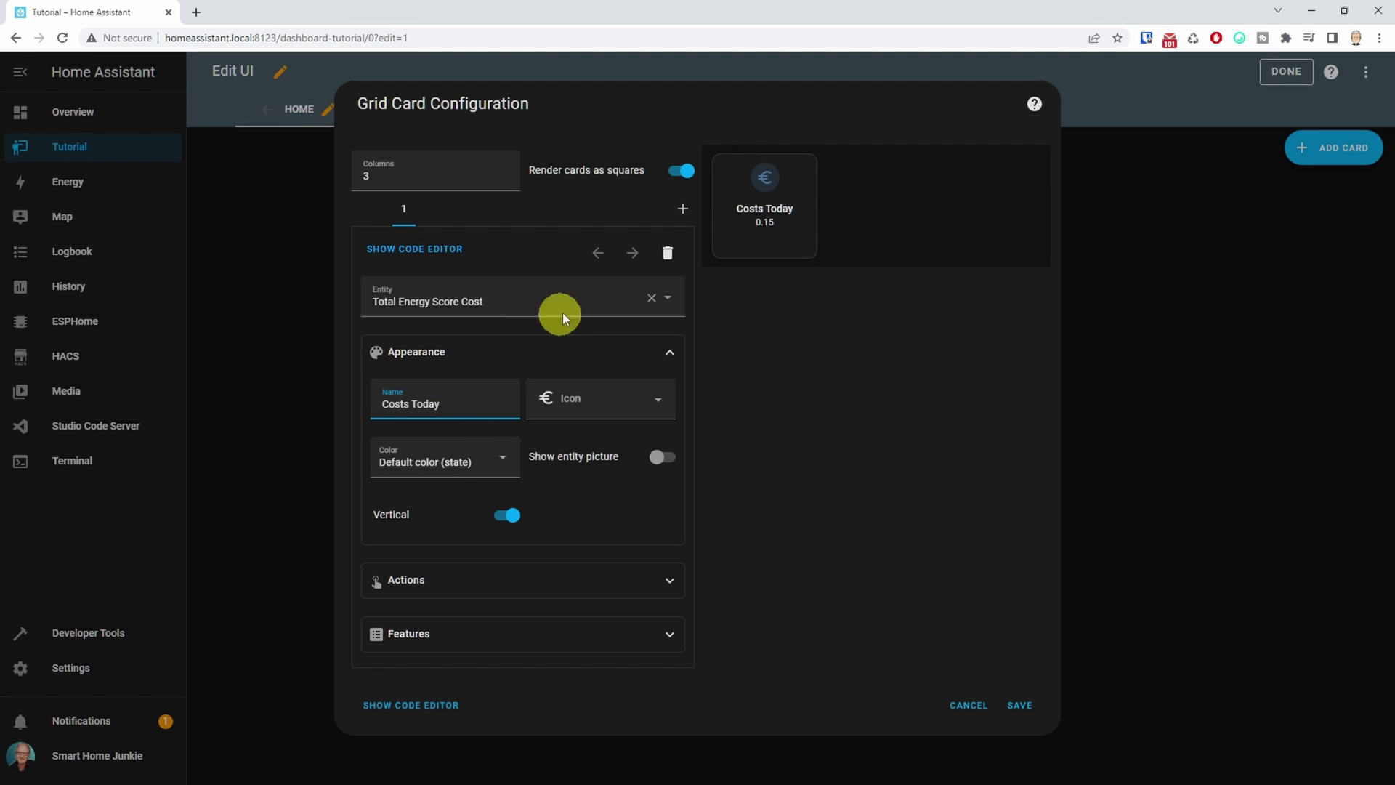
Add a Gauge card as the second card in the grid, searching the cards for "gauge".
click(683, 209)
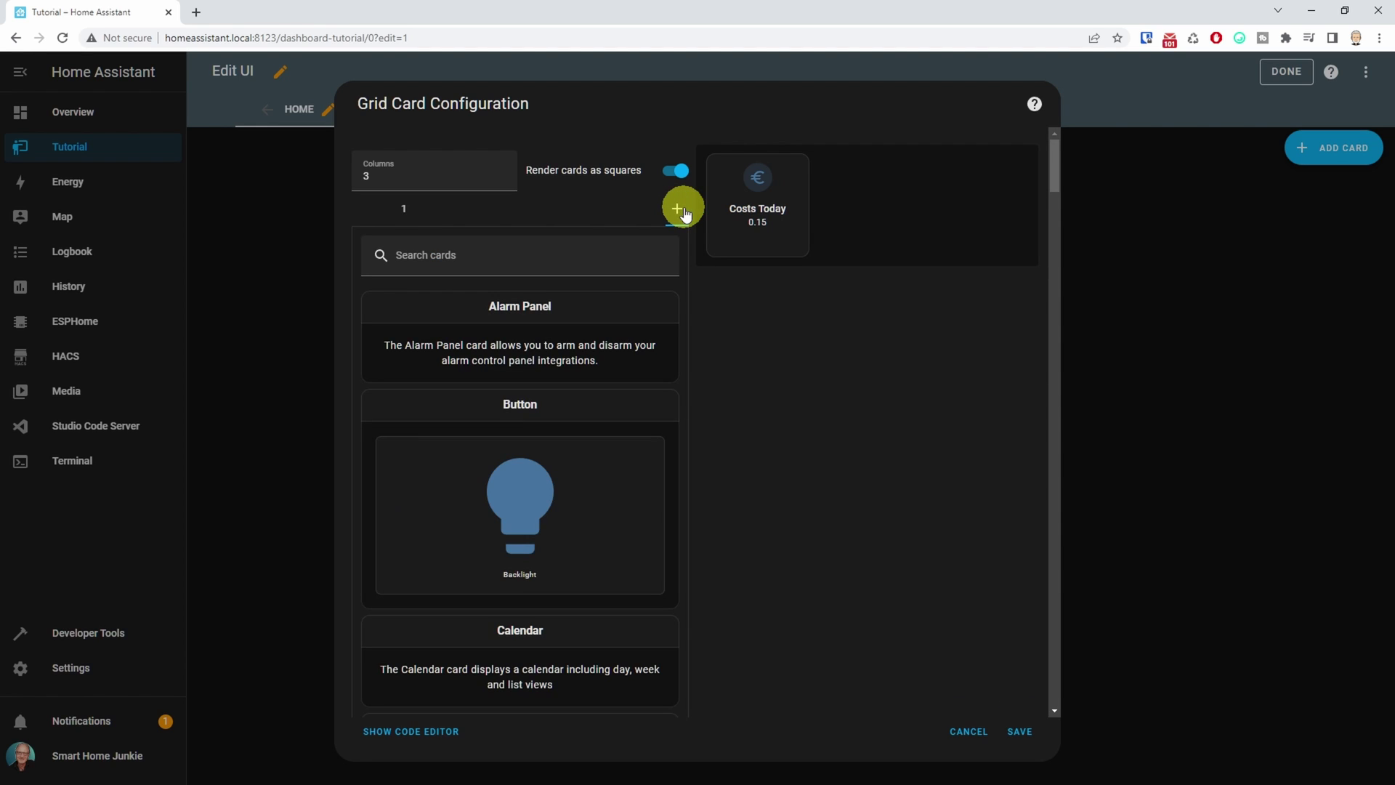
click(606, 259)
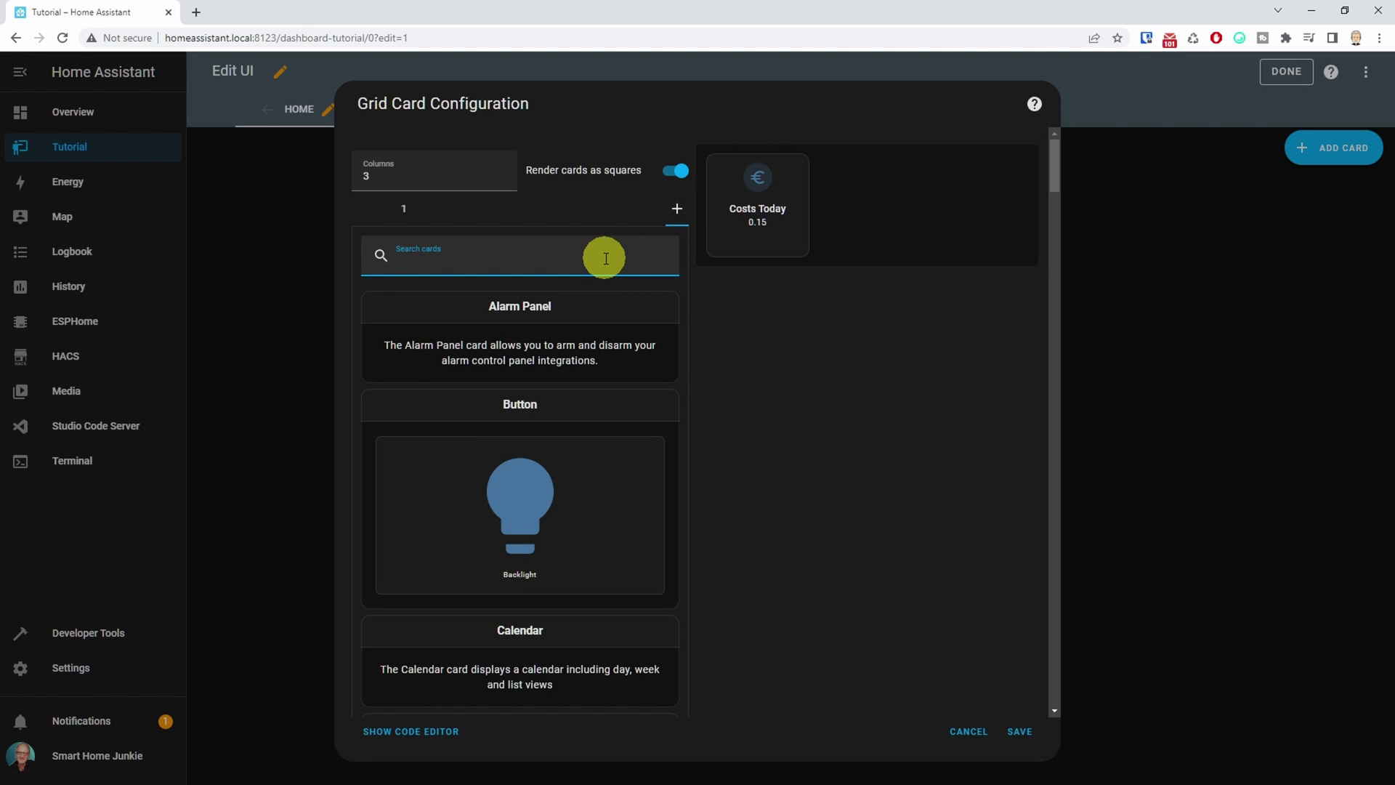
text(gauge)
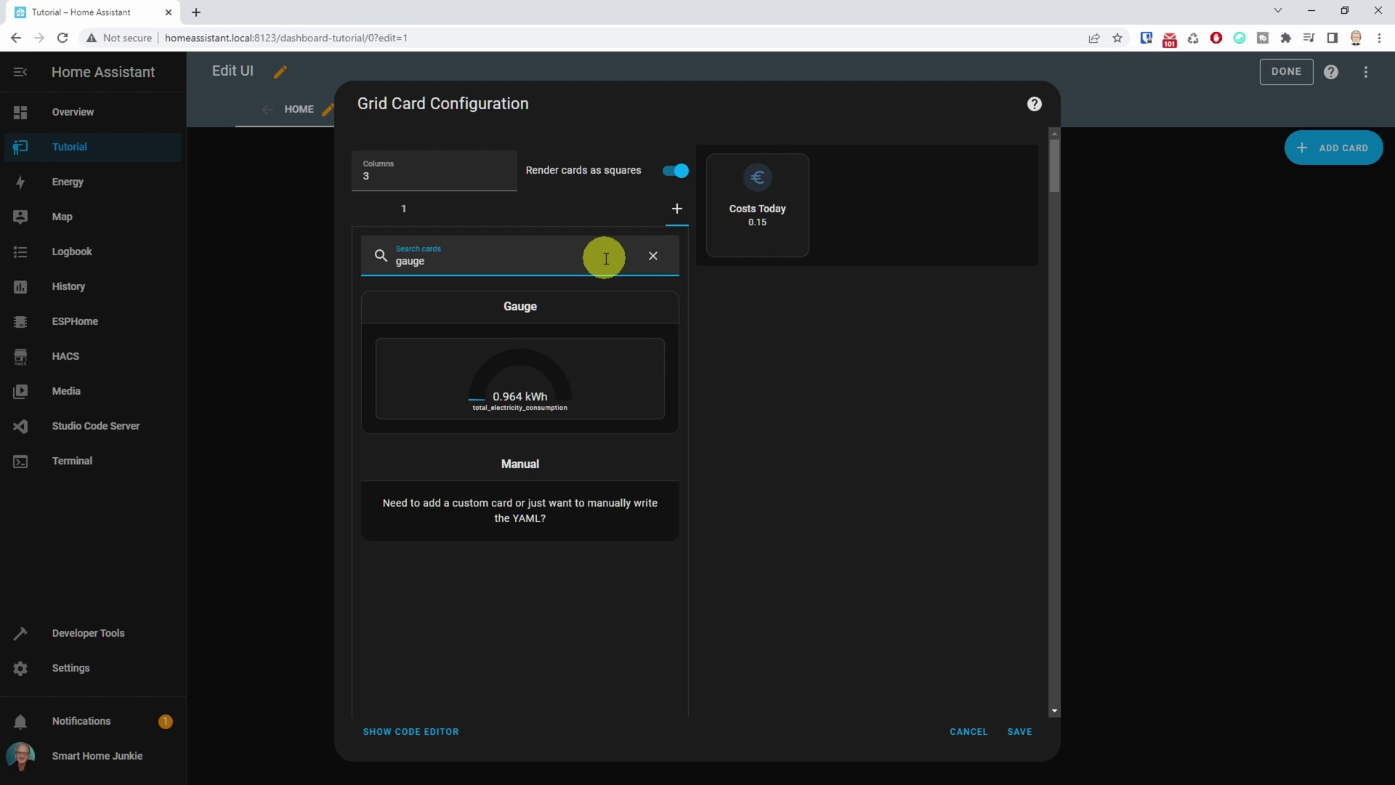
click(506, 390)
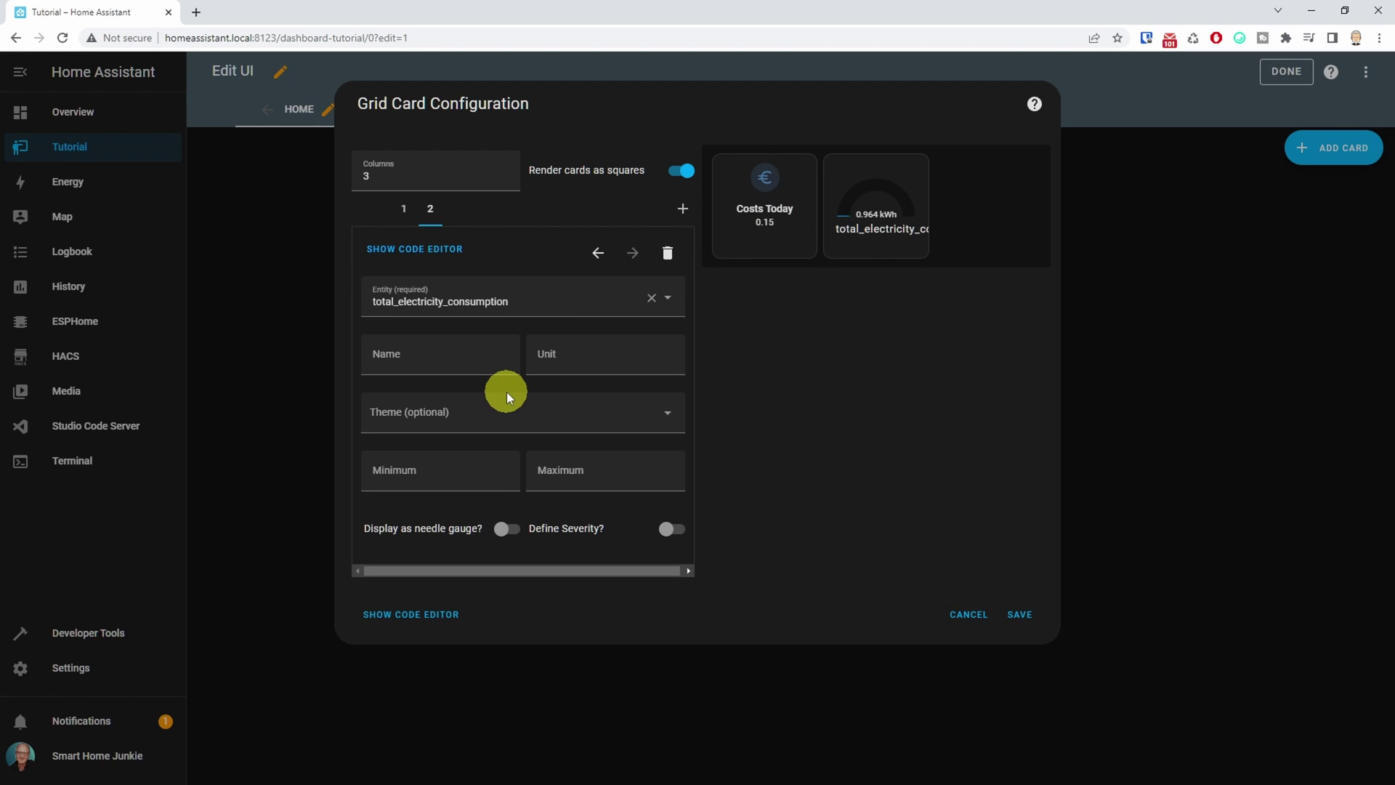
Set the gauge's entity to Total Energy Score EnergyScore and name it "Energy Score".
click(651, 298)
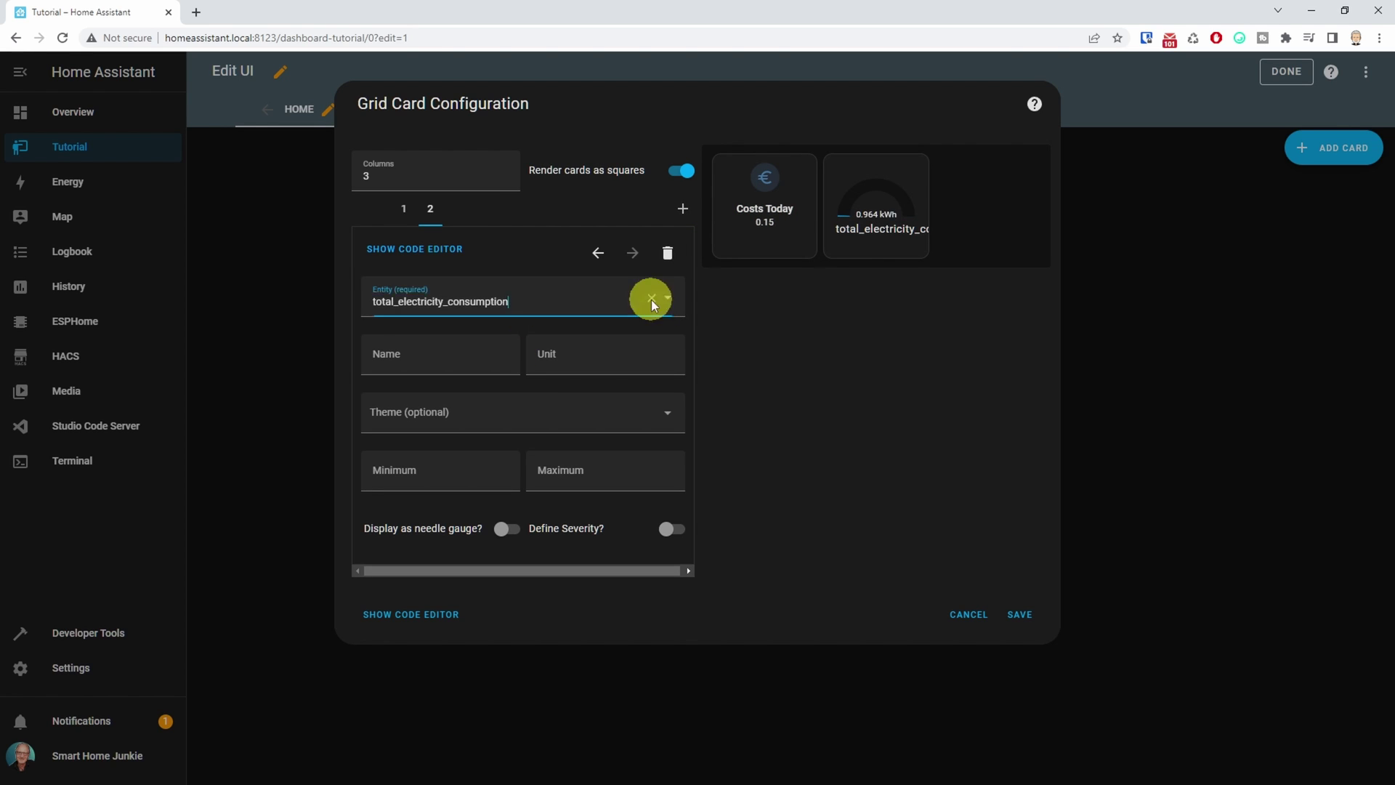
click(563, 301)
text(total energy)
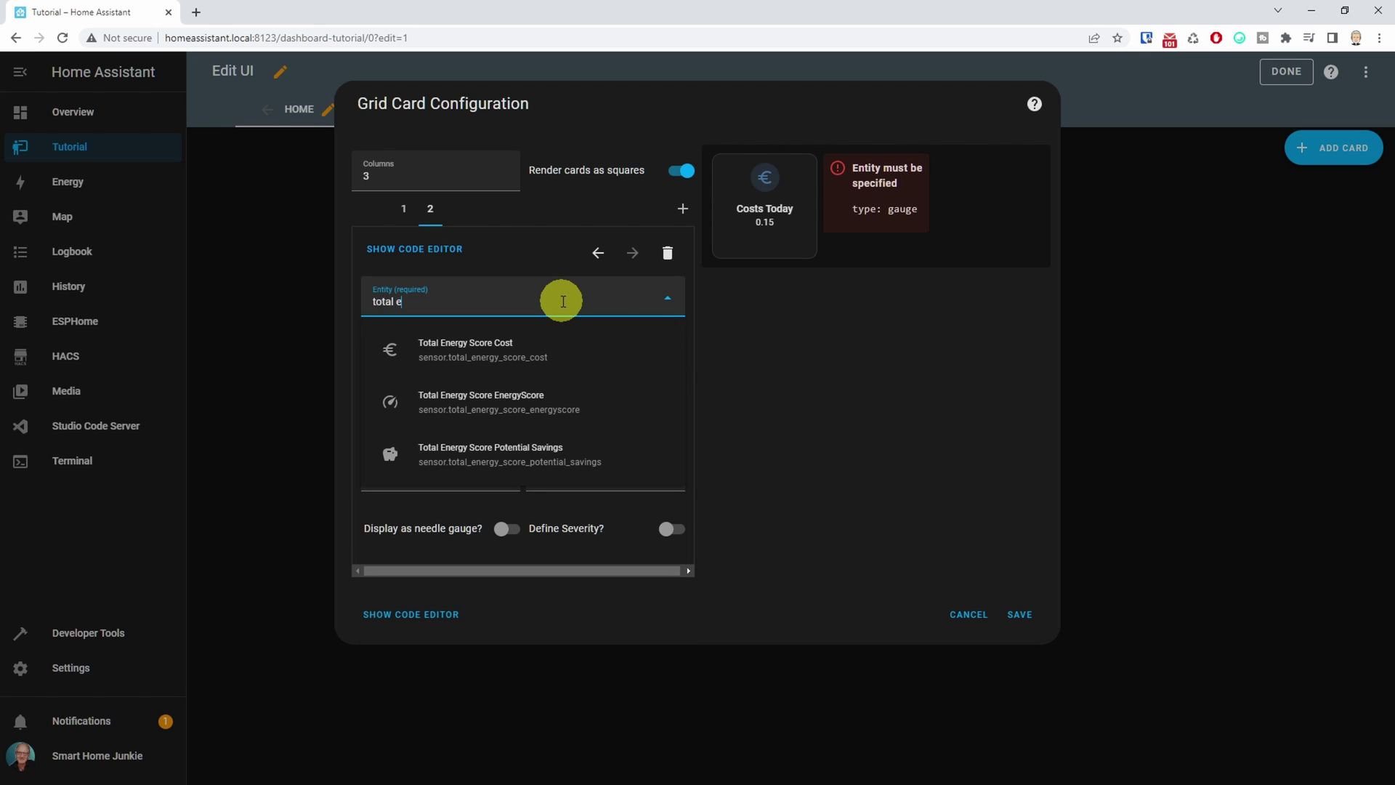
click(511, 408)
click(472, 358)
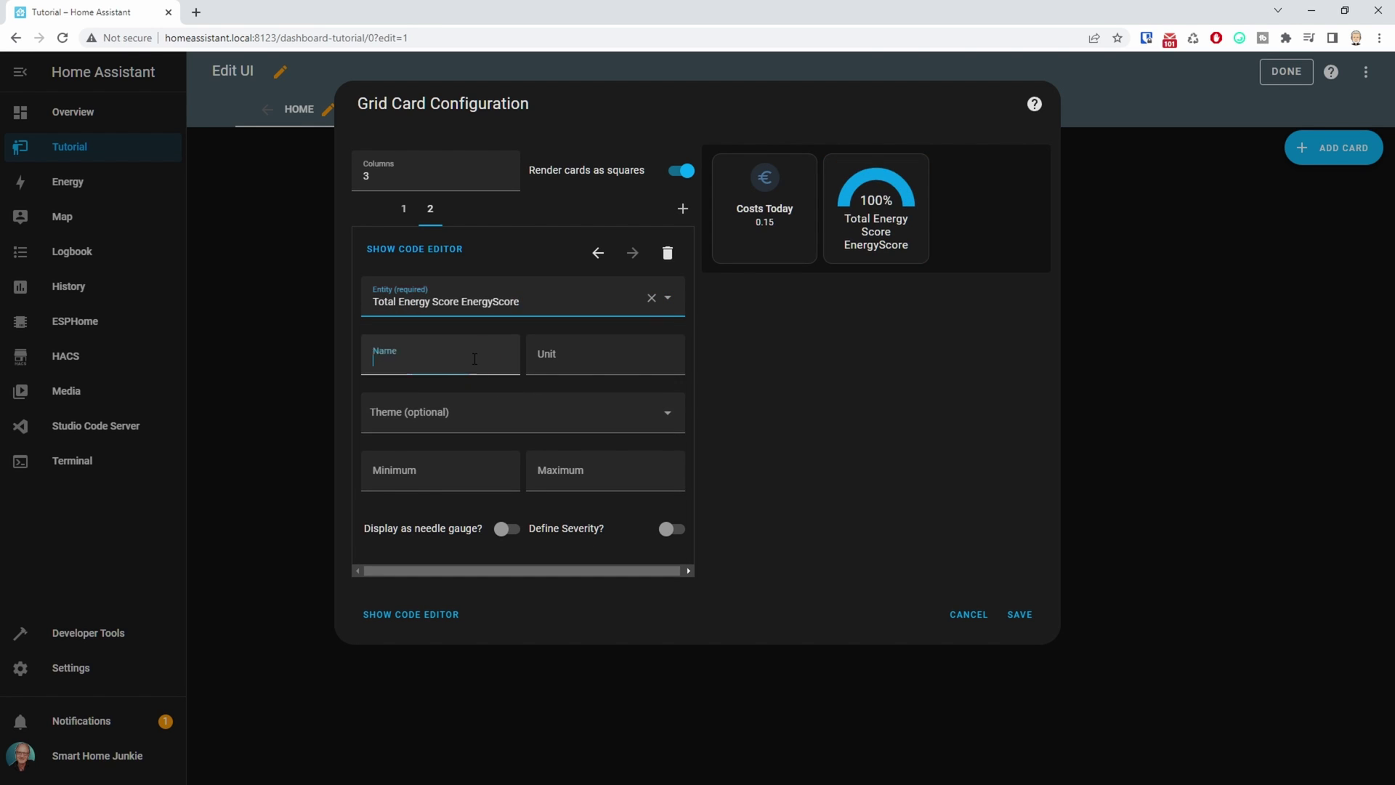
text(Ene)
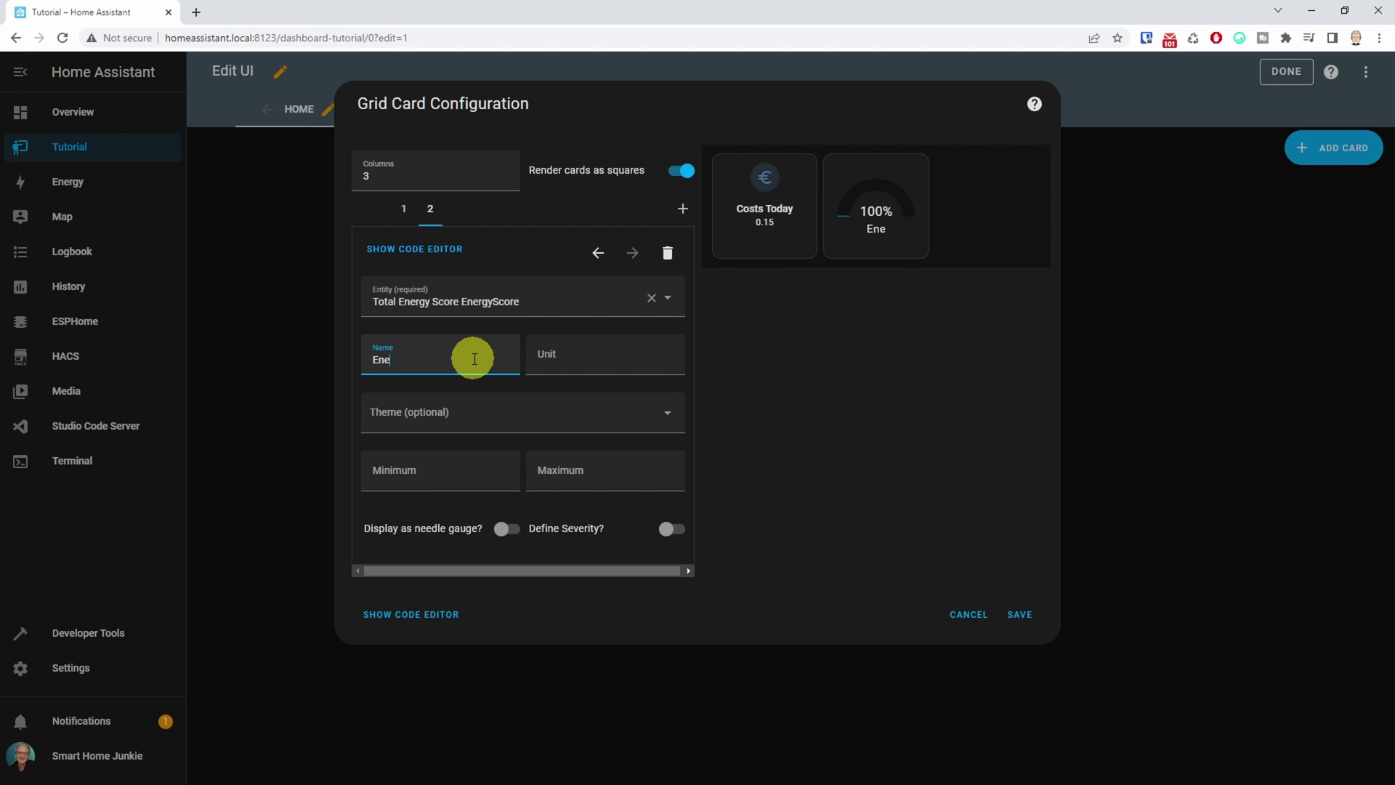
text(rgy Score)
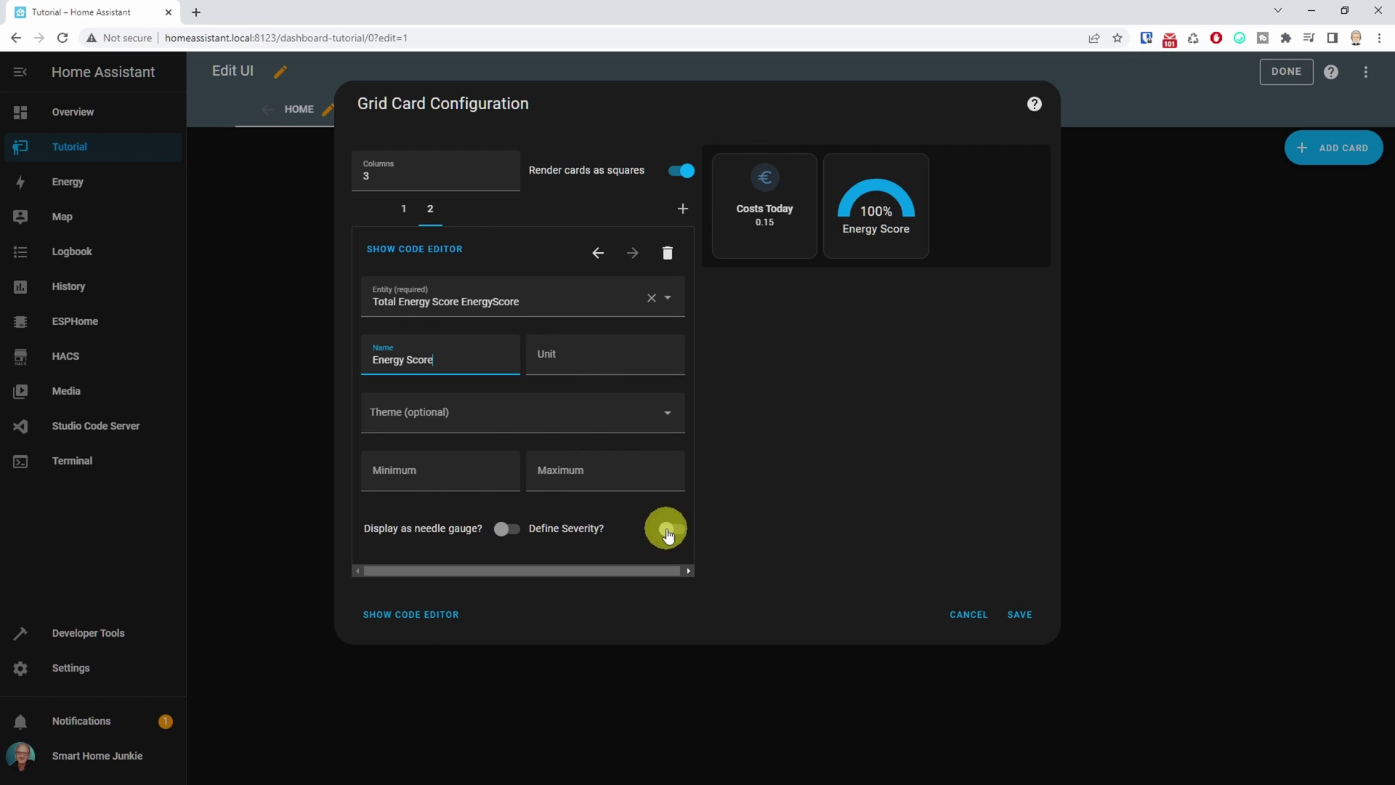
Define the gauge's severity with green at 70 and yellow at 30, and display it as a needle gauge.
click(667, 531)
click(414, 593)
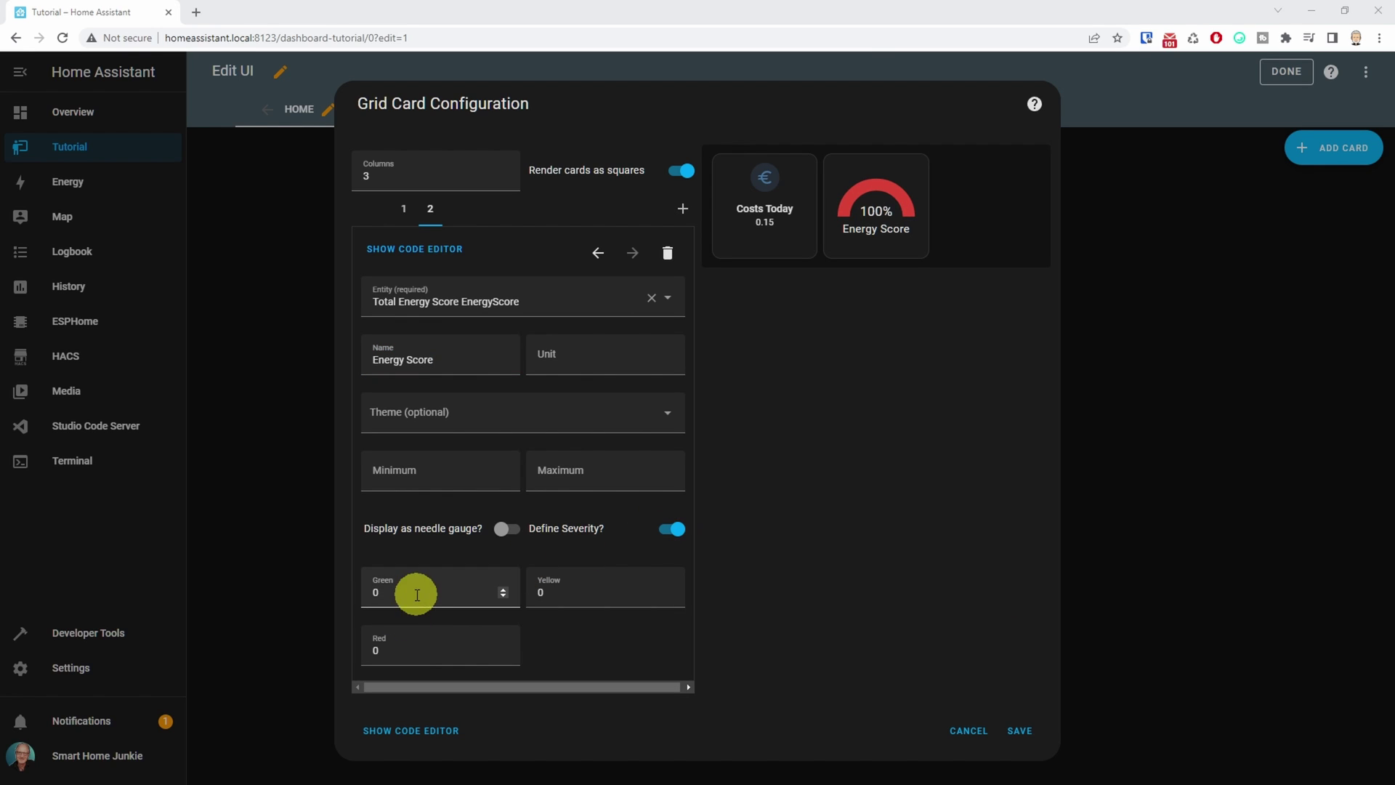
text(70)
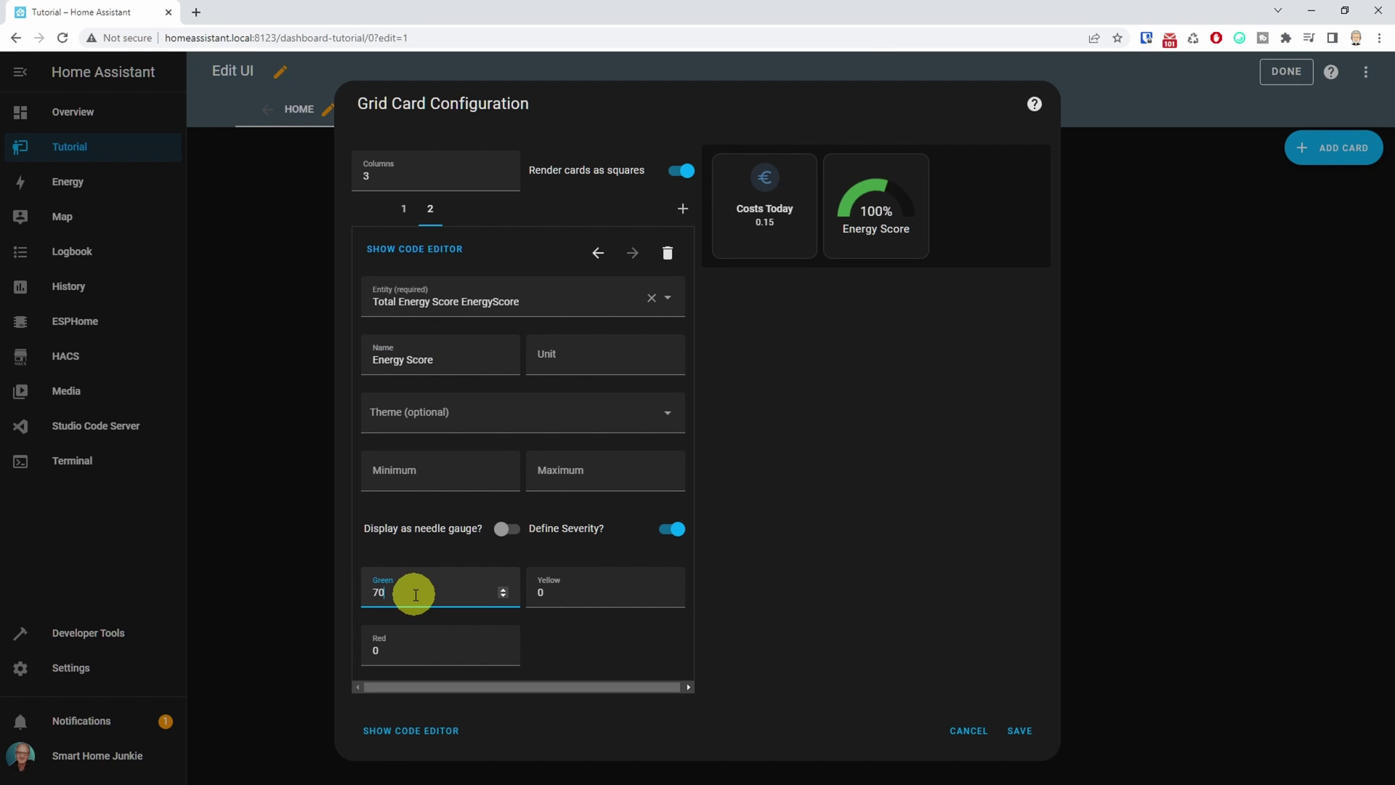
click(570, 594)
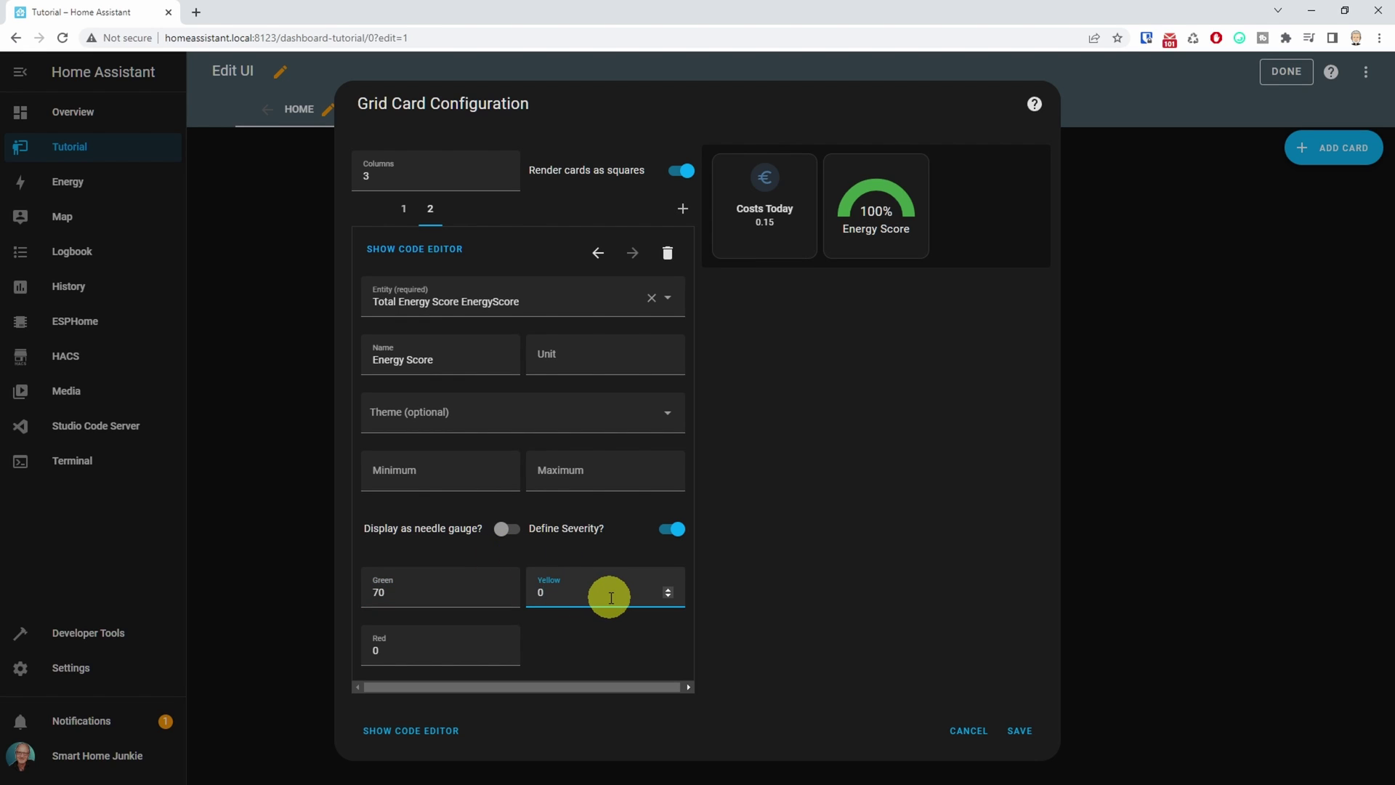
text(30)
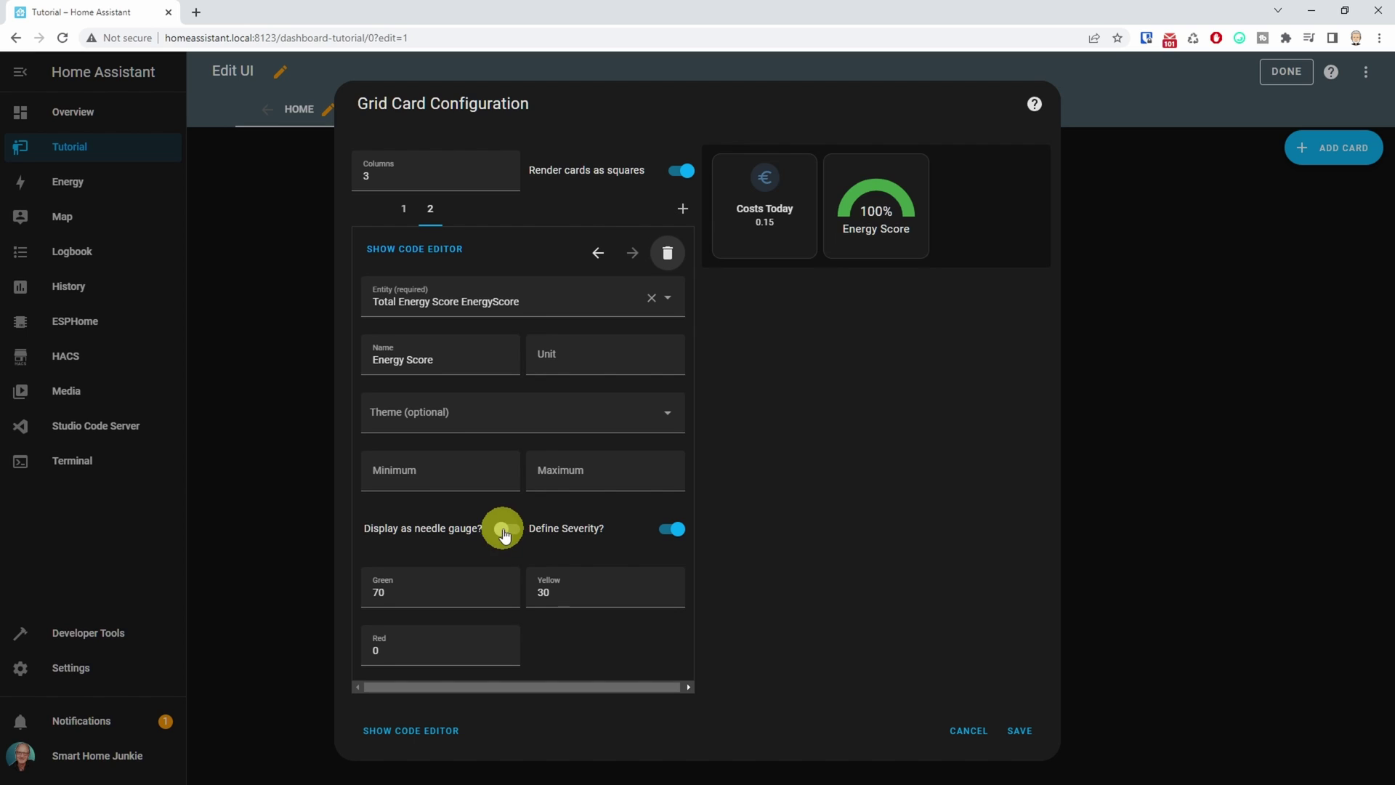
click(505, 530)
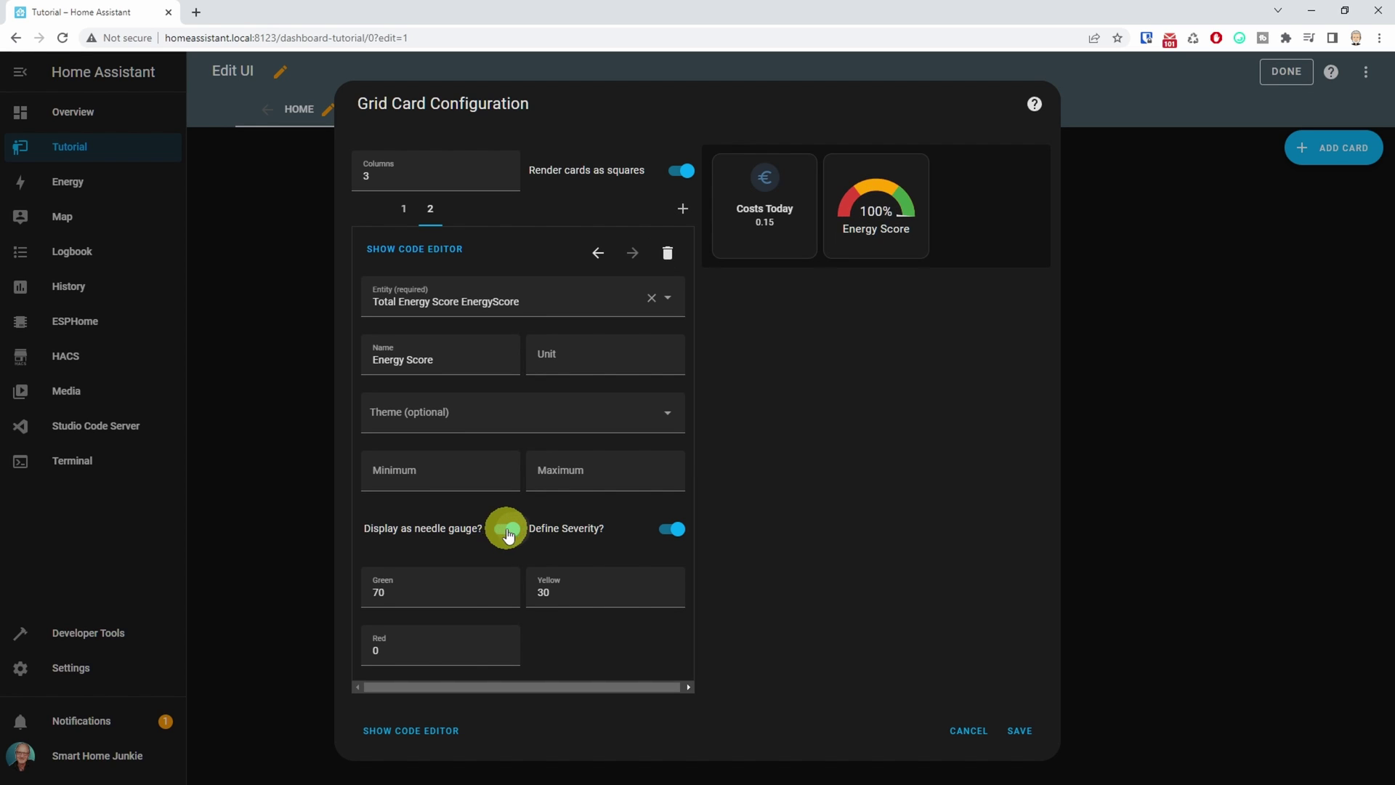
Add a Tile card as the third card in the grid and set its entity to Total Energy Score Potential Savings.
click(682, 210)
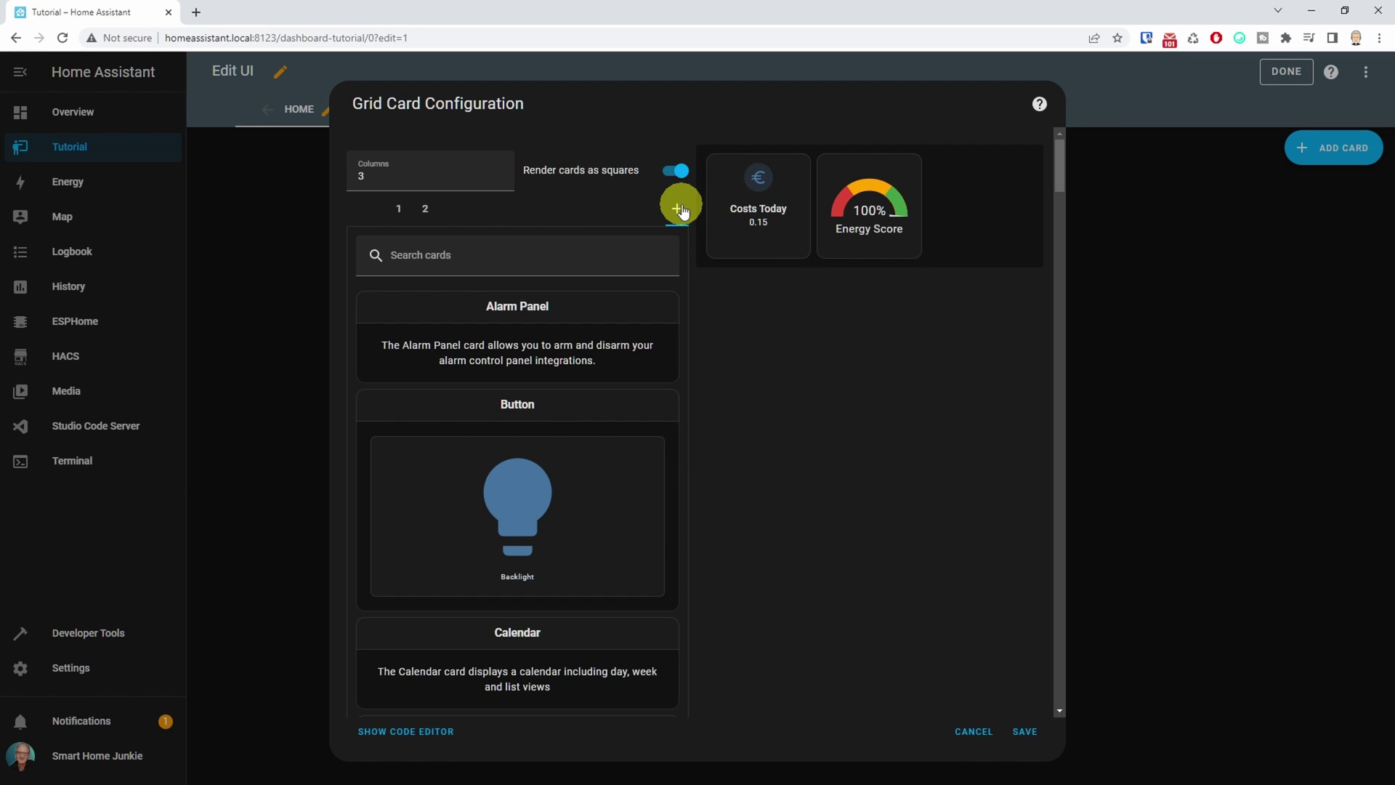
click(647, 260)
text(tile)
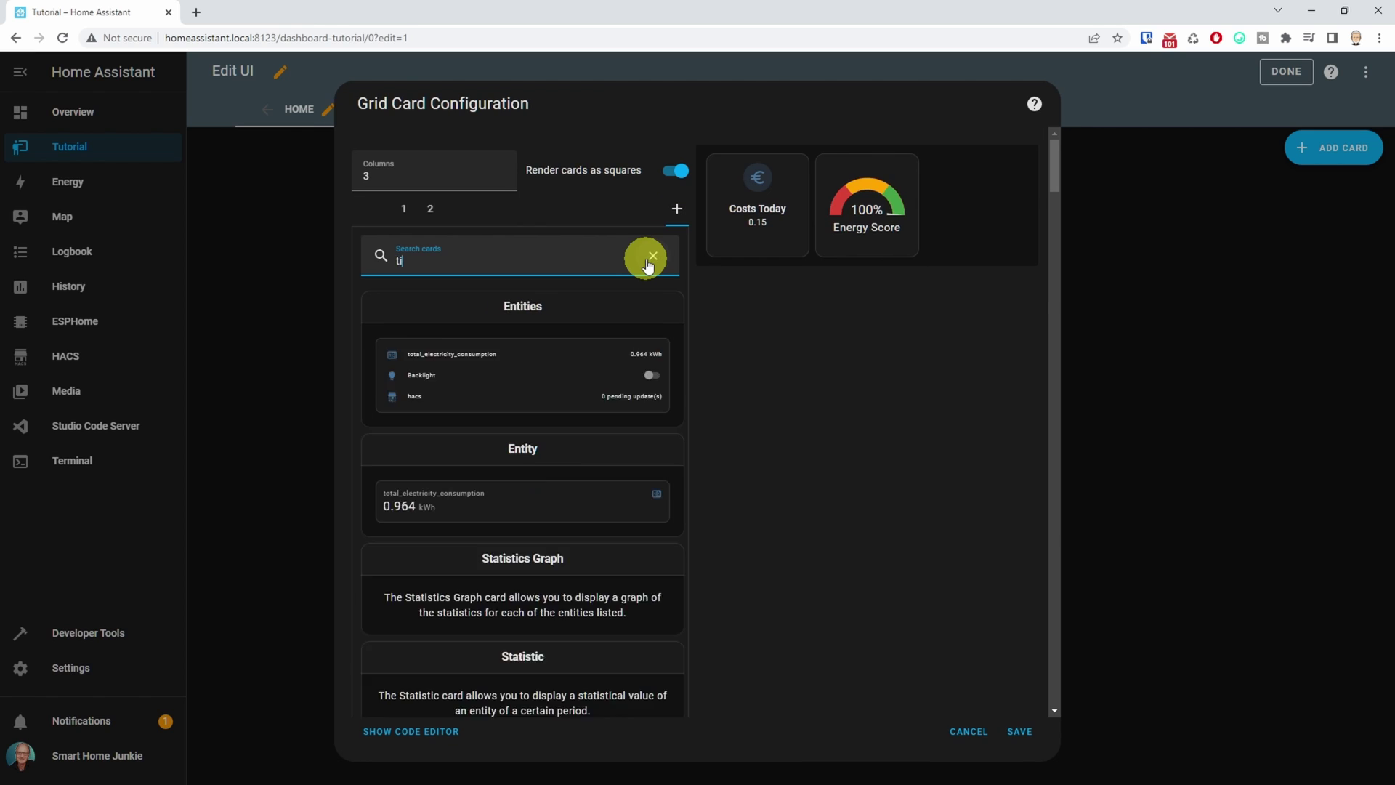
click(582, 356)
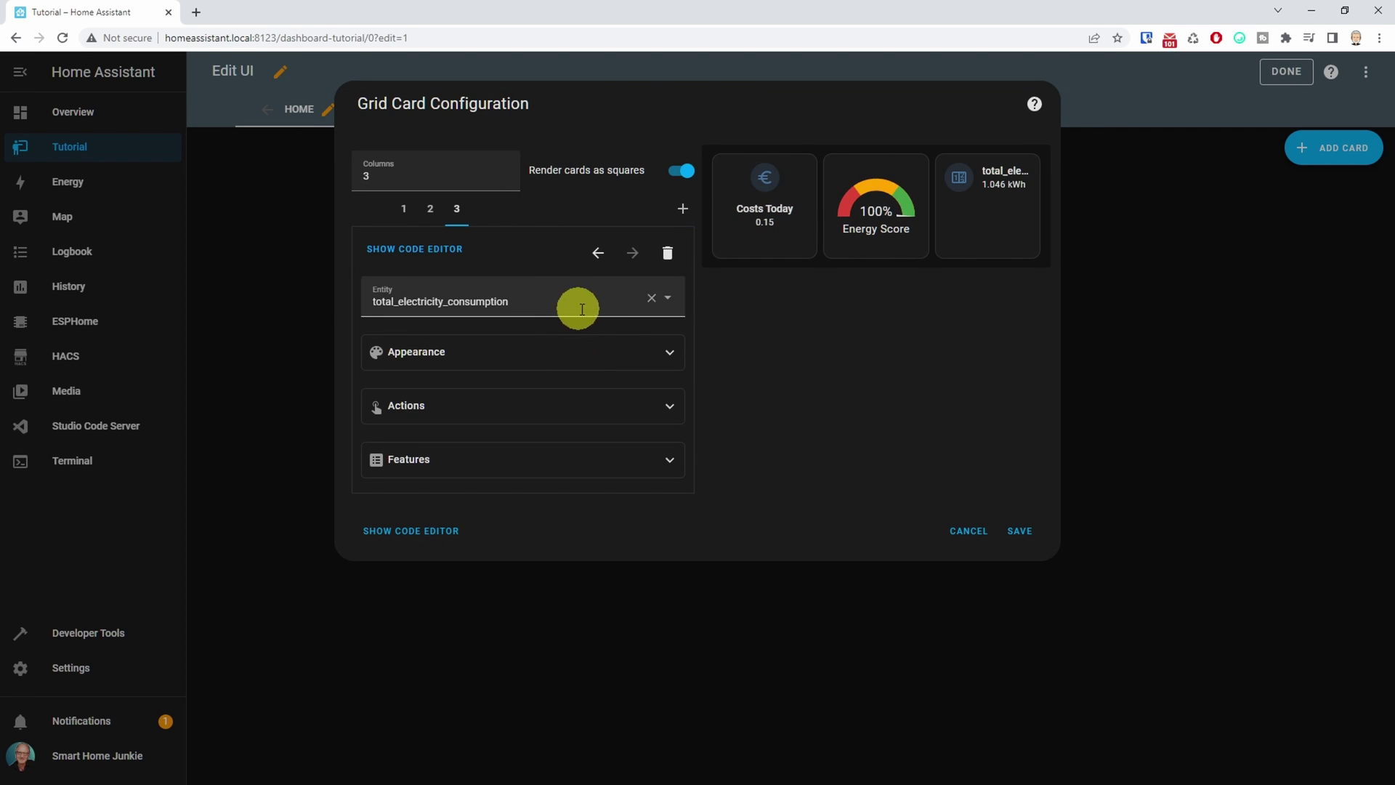
click(651, 298)
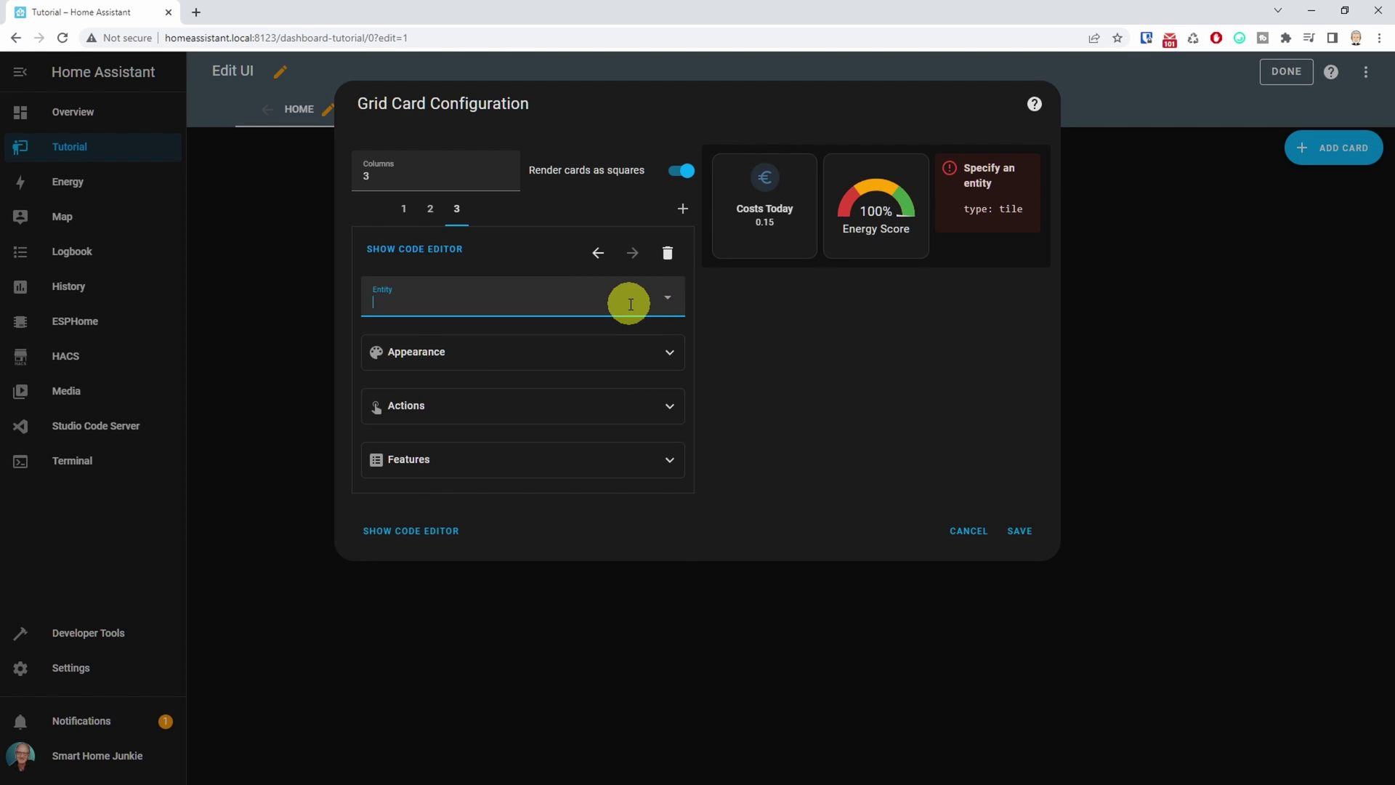
text(savi)
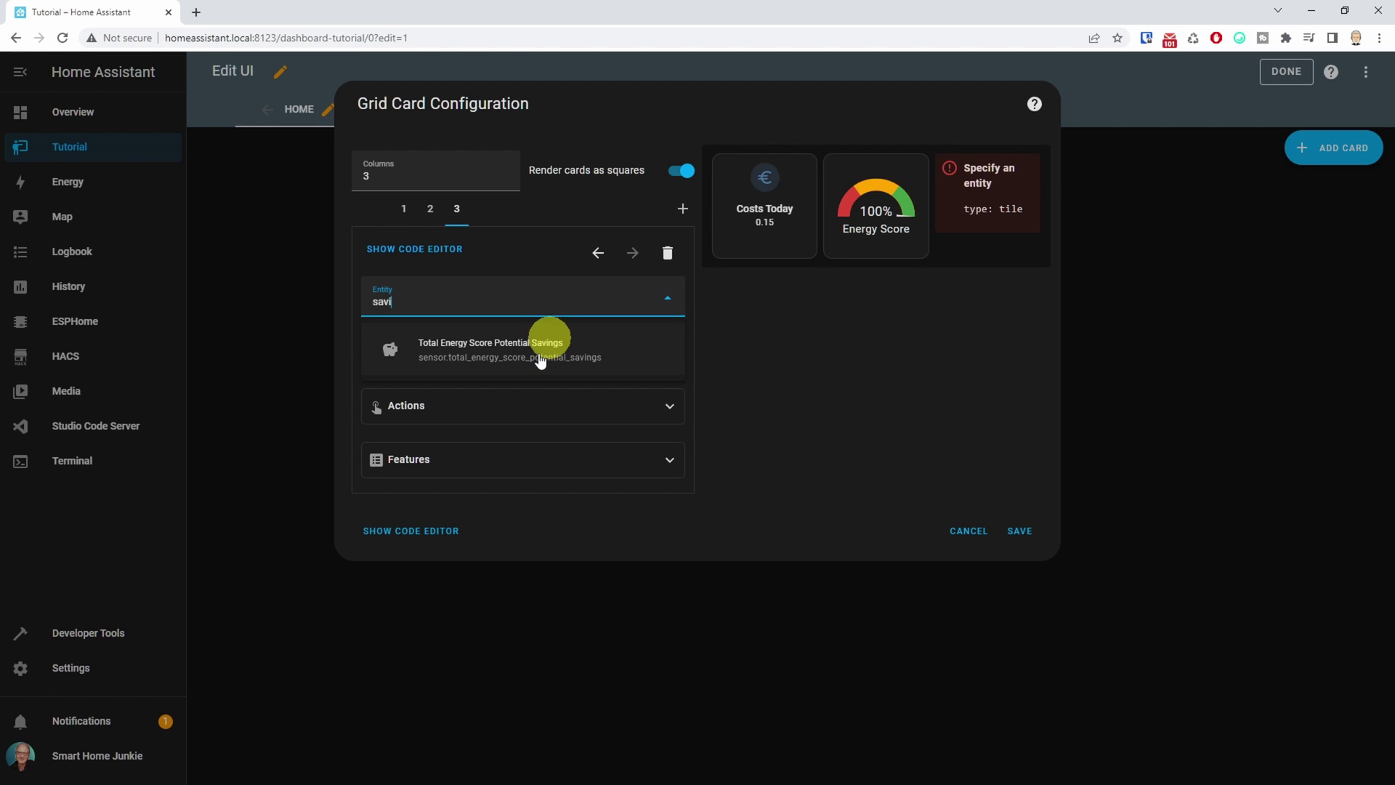
click(541, 354)
Name the third tile "Pot. Savings" with a vertical layout, and save the grid card, finishing the dashboard editing.
click(539, 352)
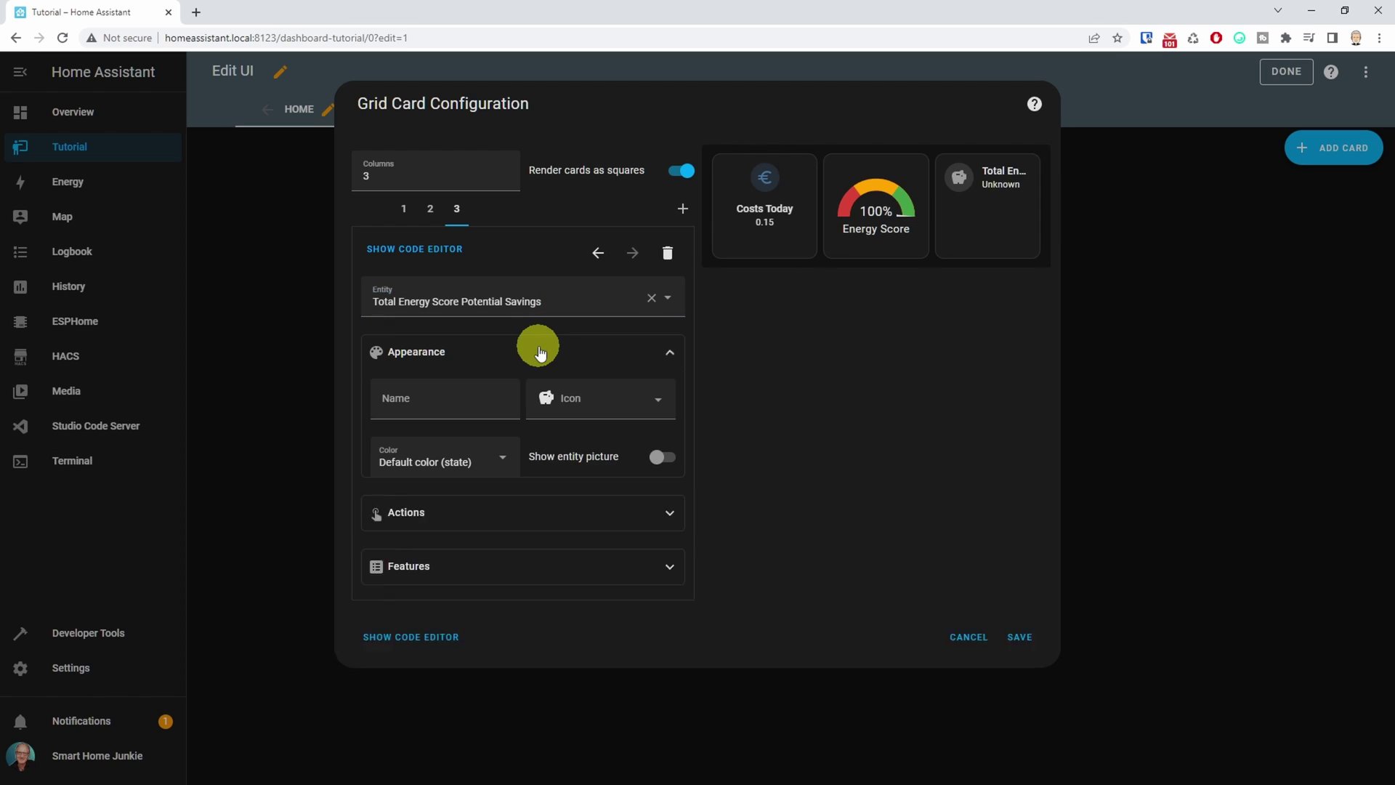
click(479, 401)
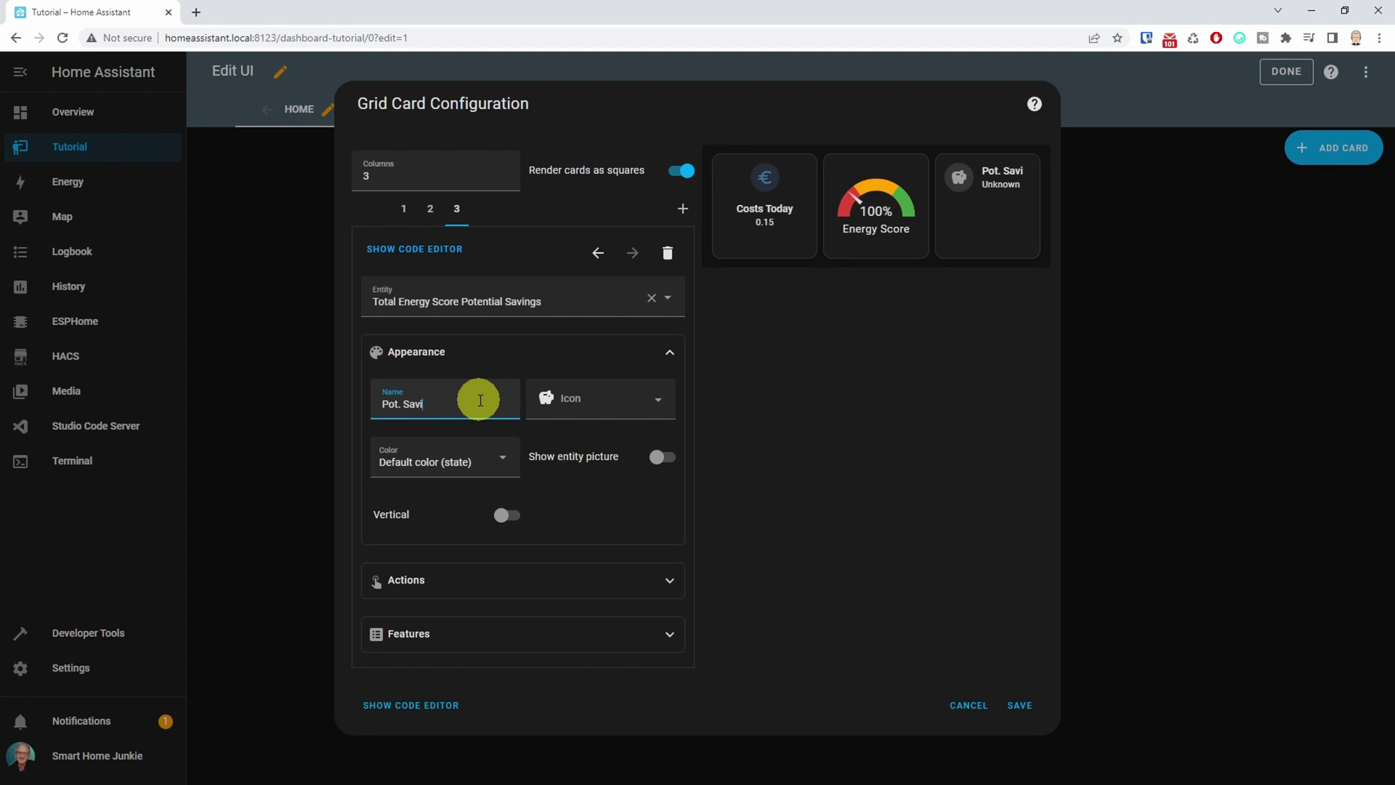
click(505, 515)
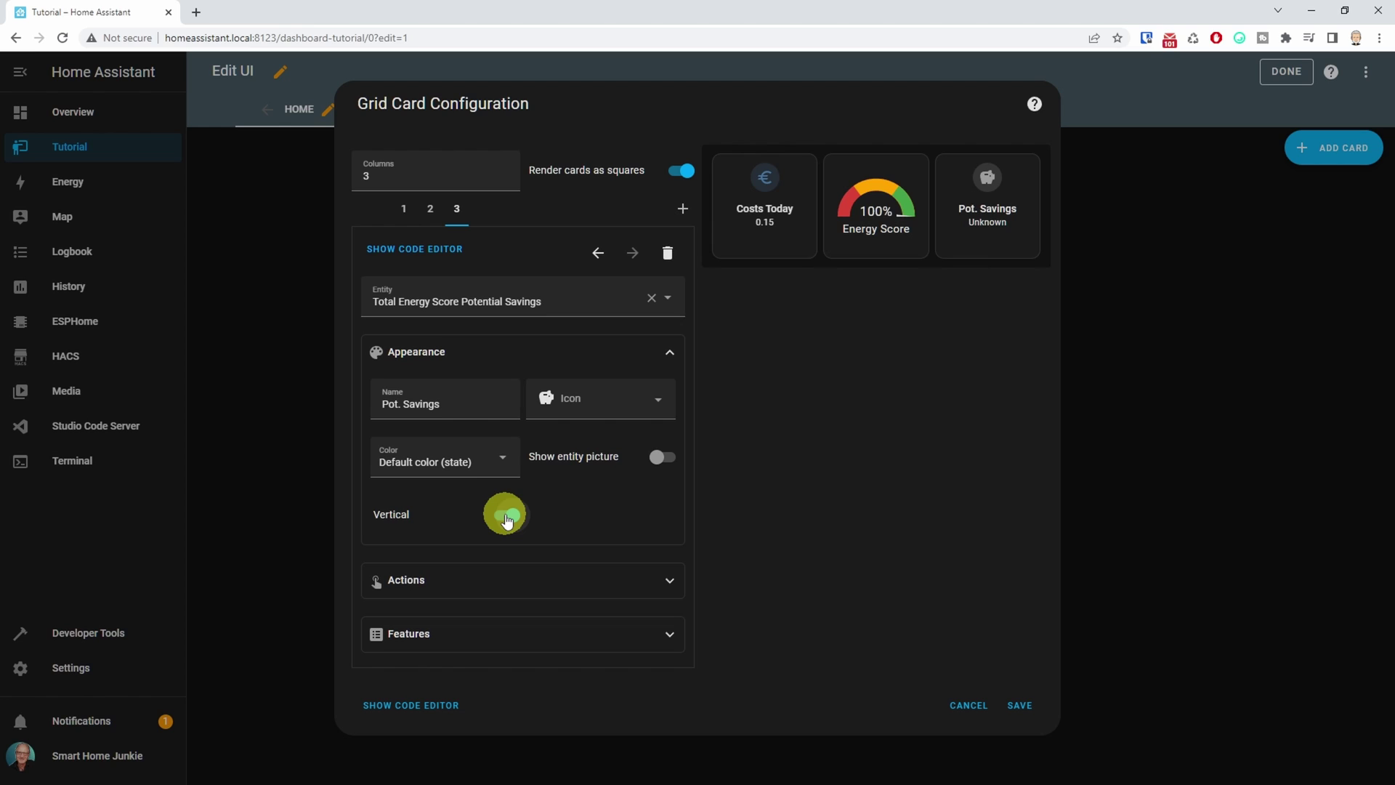
click(1019, 707)
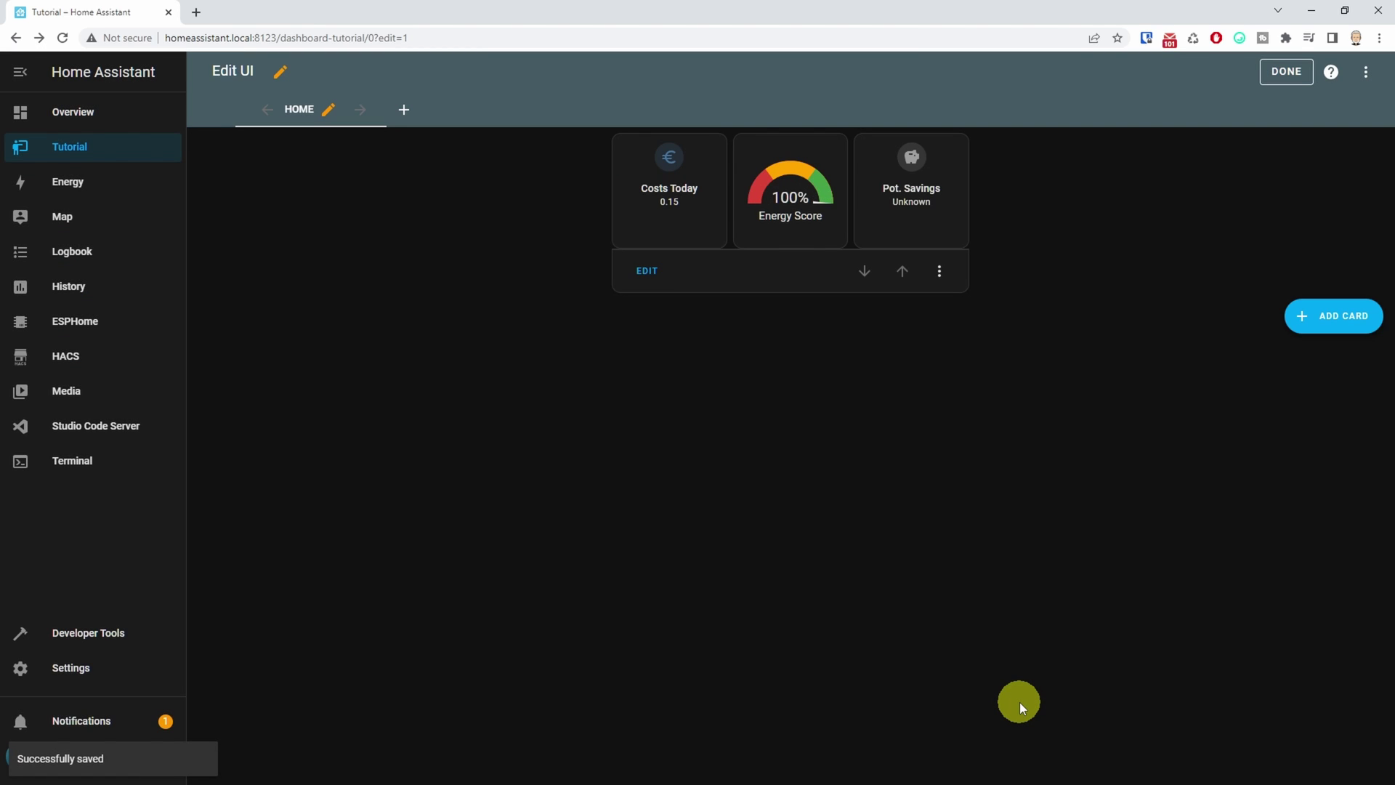
click(1284, 71)
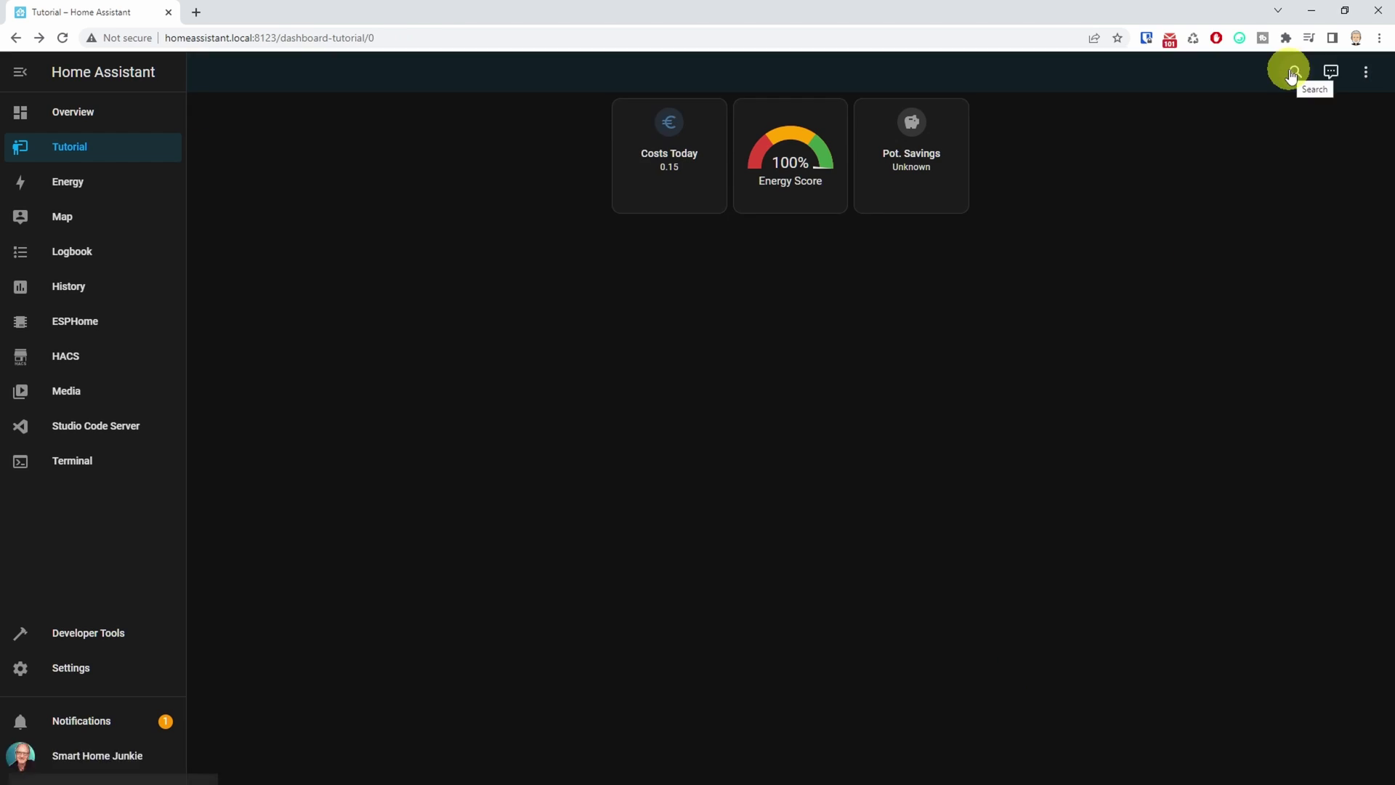